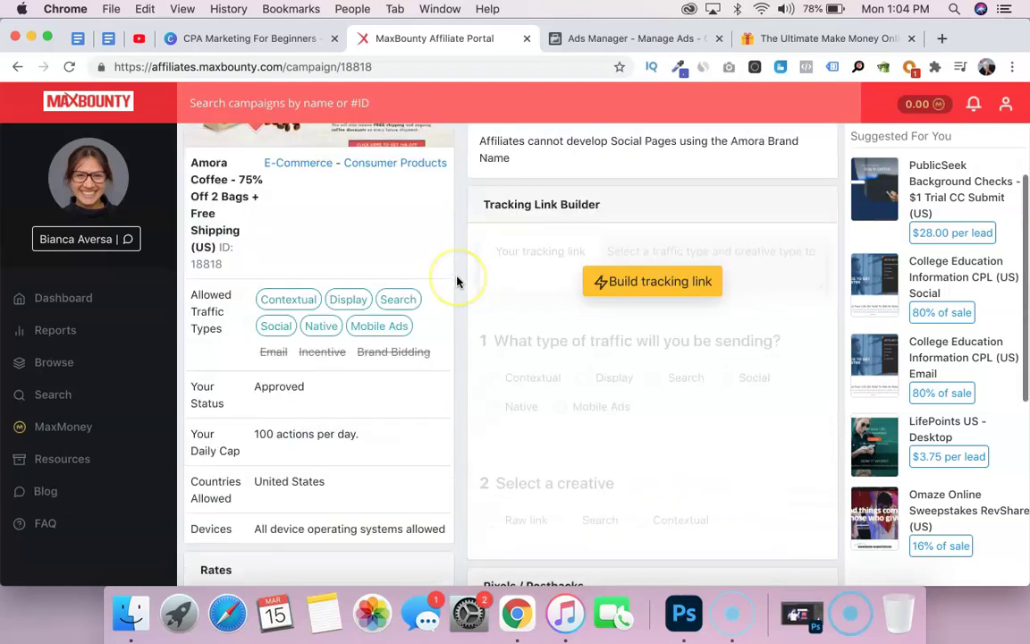
# Review the Amora Coffee campaign's description, allowed traffic types, CPA rate and landing pages.
pyautogui.scroll(3, 456, 281)
pyautogui.scroll(1, 455, 281)
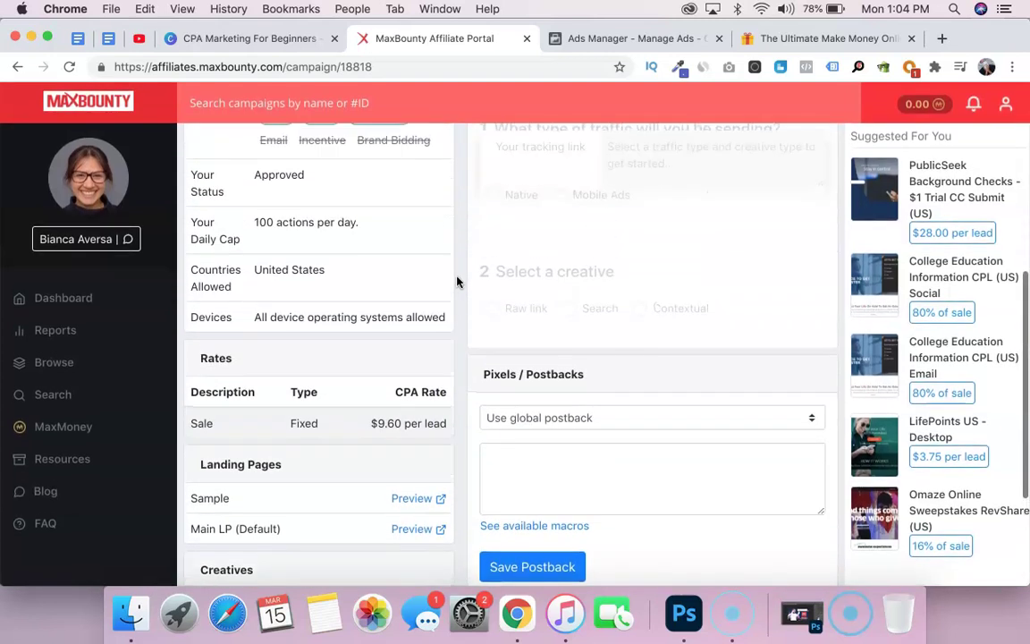
pyautogui.scroll(-1, 456, 282)
pyautogui.scroll(-3, 456, 282)
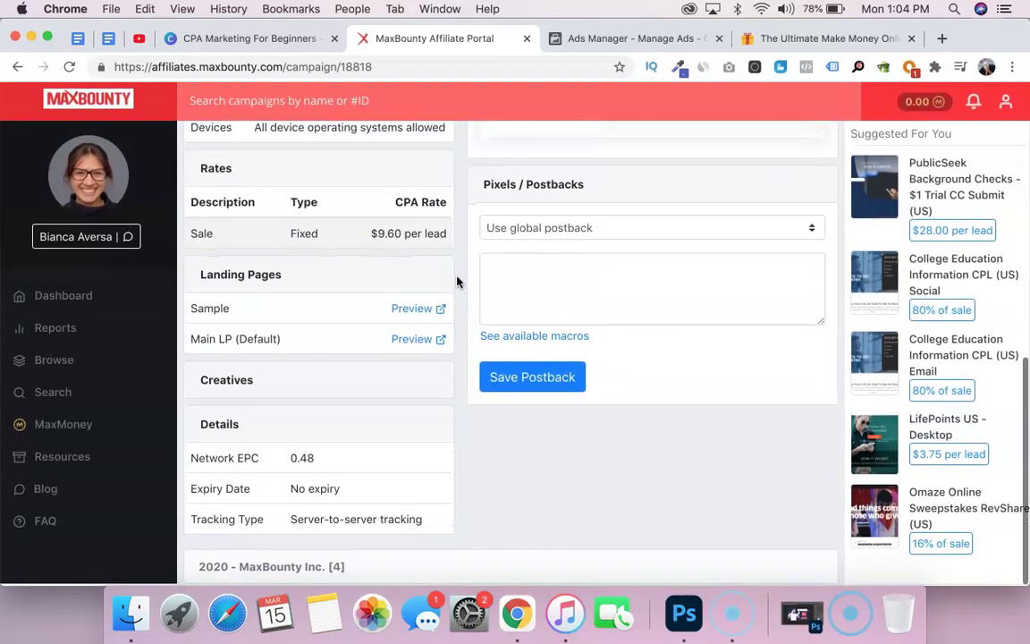
pyautogui.scroll(1, 458, 281)
pyautogui.click(366, 413)
pyautogui.scroll(5, 366, 412)
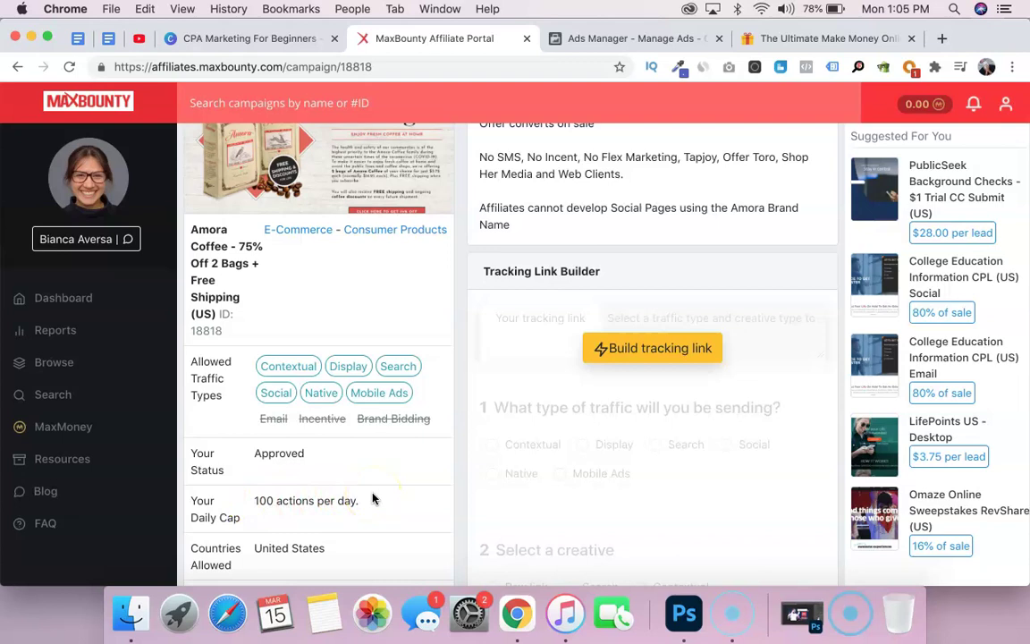
pyautogui.scroll(3, 437, 356)
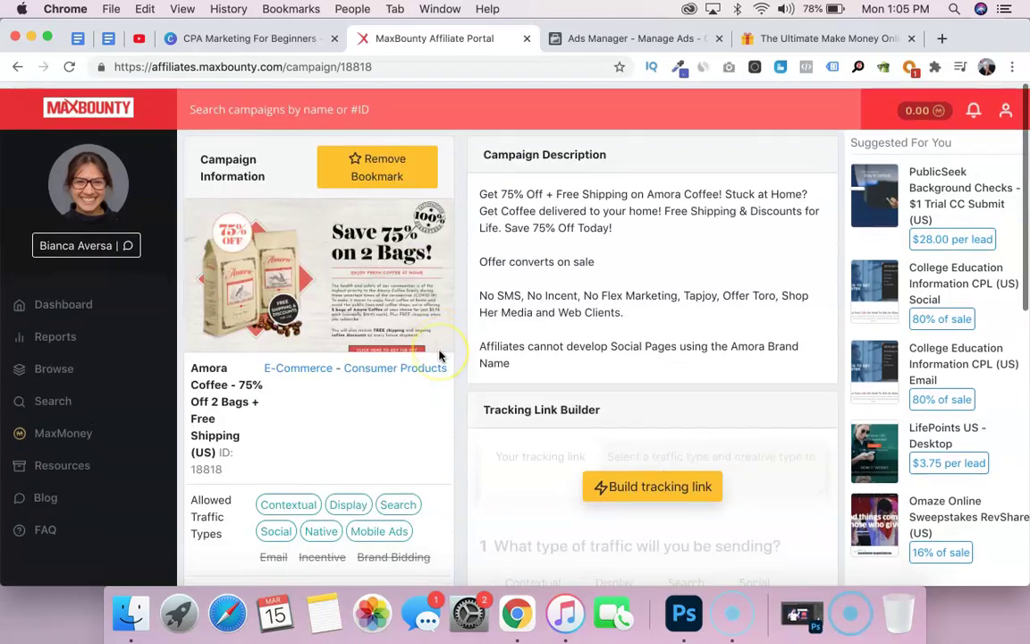
pyautogui.scroll(-2, 464, 344)
pyautogui.scroll(2, 464, 341)
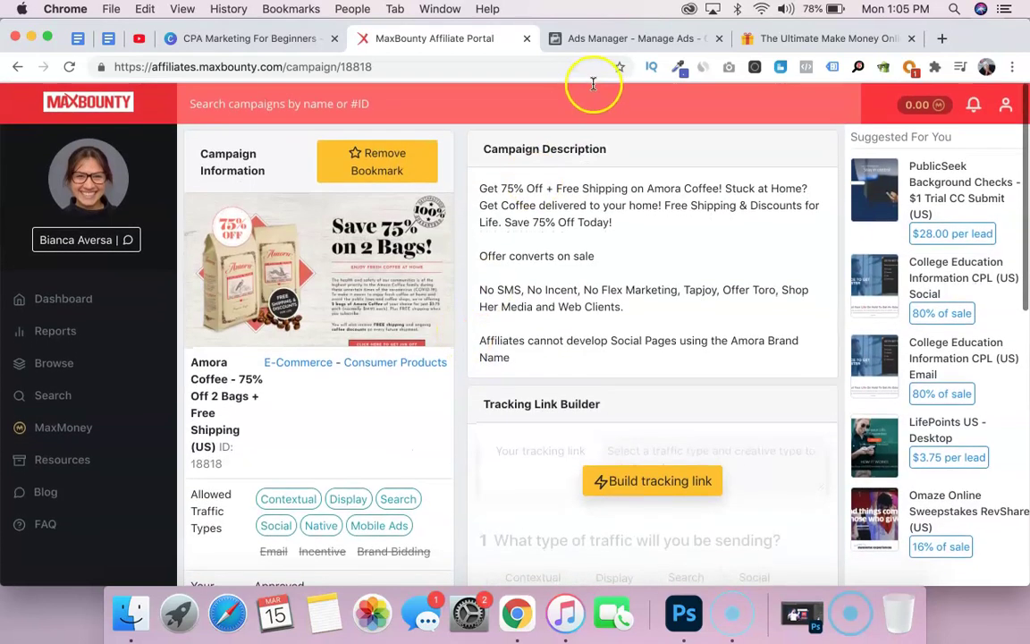
# Open the preview of the campaign's Main LP (Default) landing page.
pyautogui.scroll(-8, 474, 281)
pyautogui.scroll(-3, 473, 280)
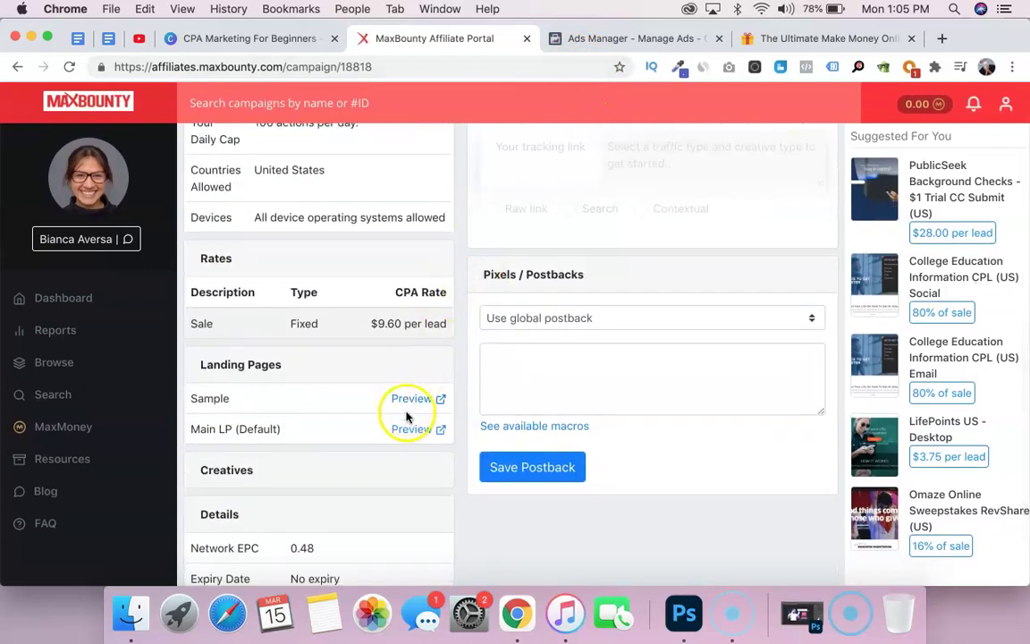
pyautogui.click(409, 427)
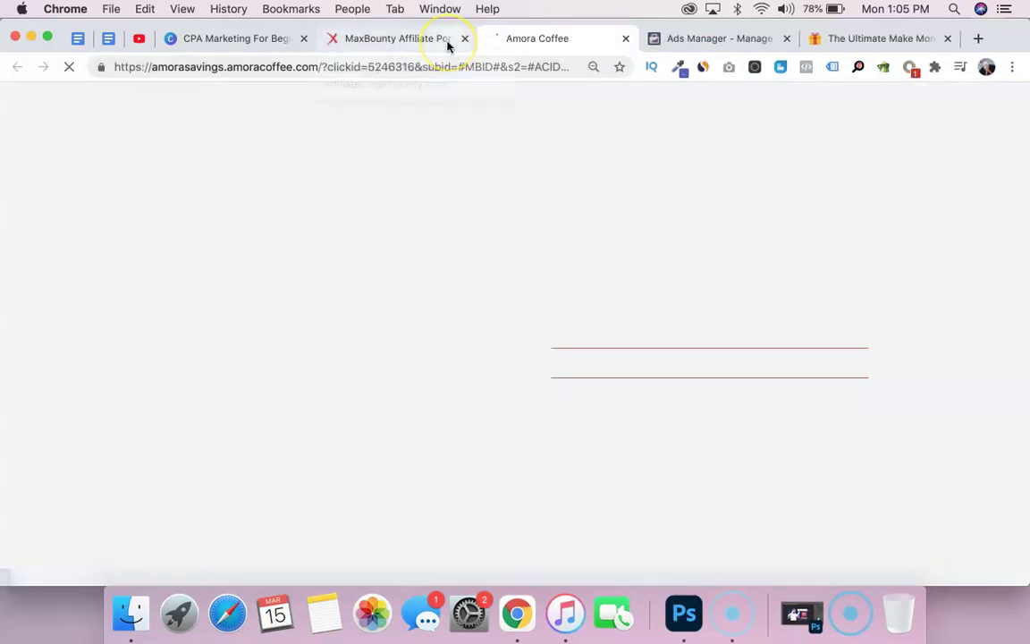
# Open Amora Coffee's Facebook page from the social links in the landing page's footer.
pyautogui.scroll(-15, 500, 258)
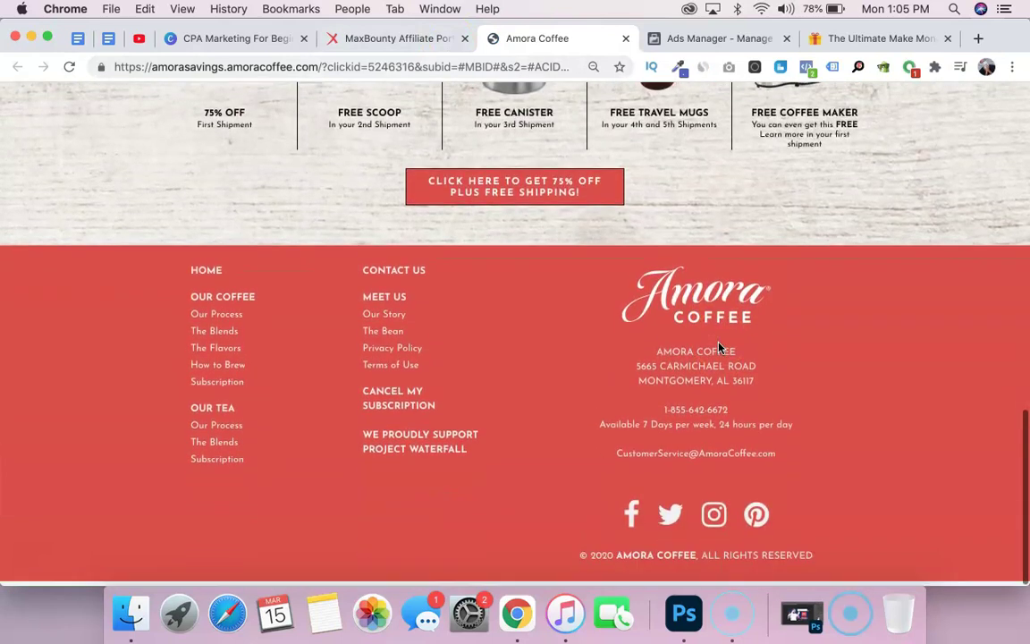
pyautogui.click(637, 512)
pyautogui.scroll(15, 706, 202)
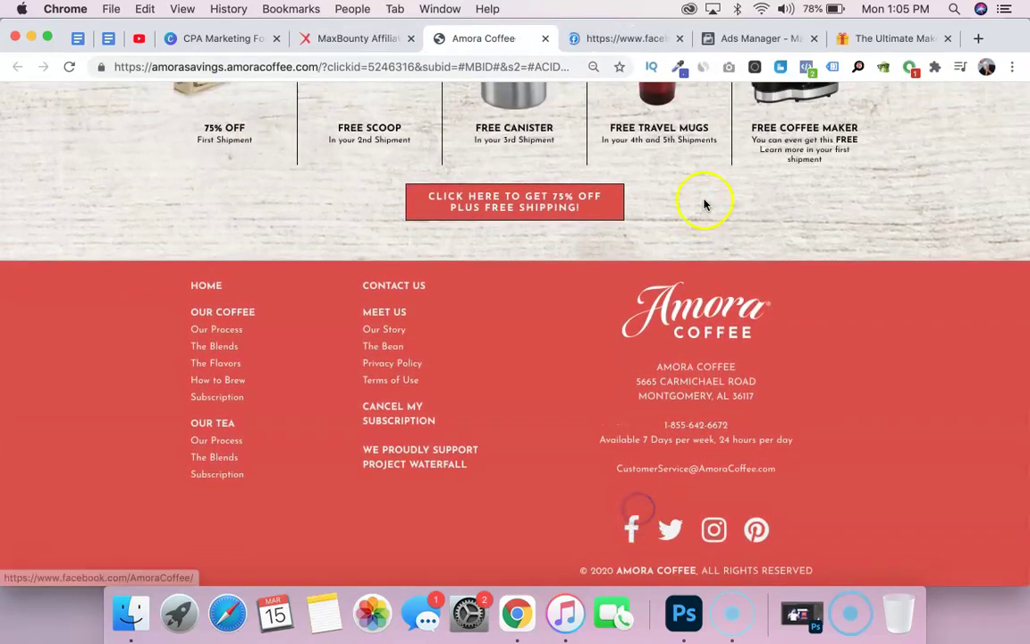
pyautogui.click(617, 38)
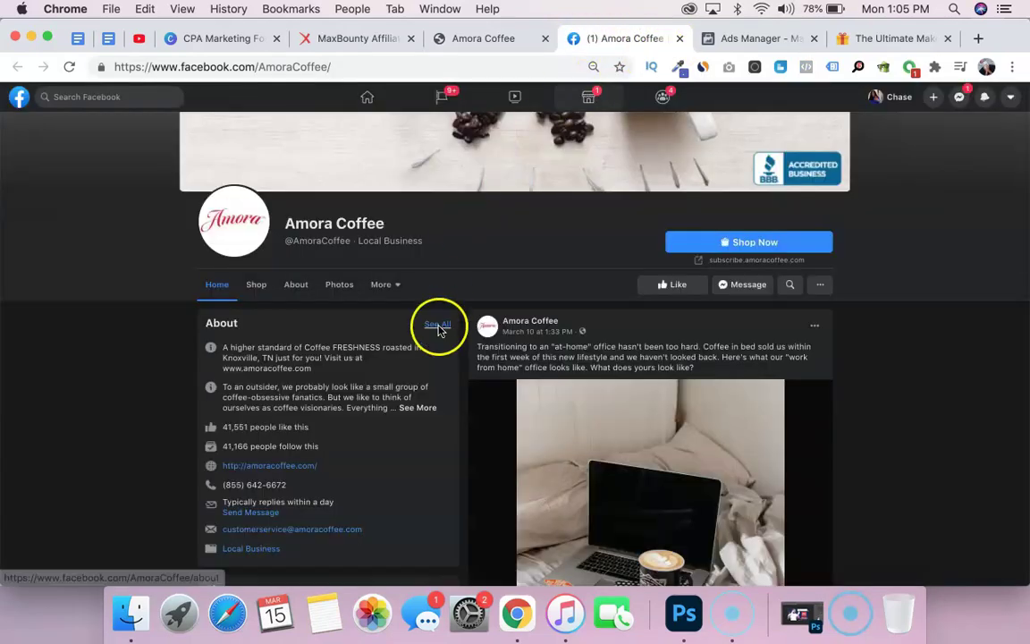
# Open the Ad Library listing for Amora Coffee through the page's Page Transparency details.
pyautogui.scroll(-10, 397, 357)
pyautogui.scroll(-10, 398, 359)
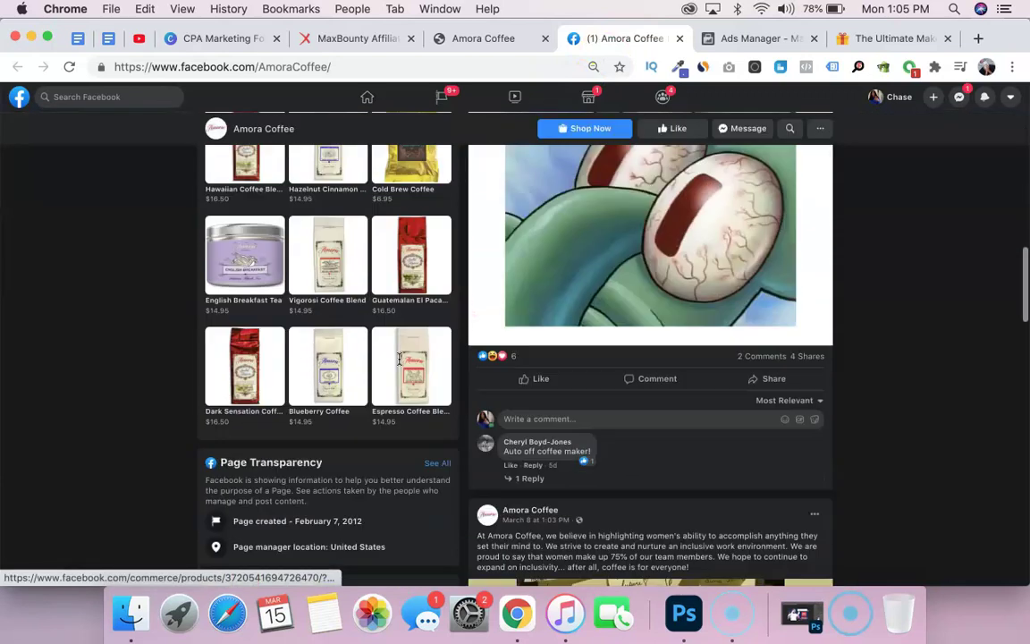
pyautogui.click(434, 304)
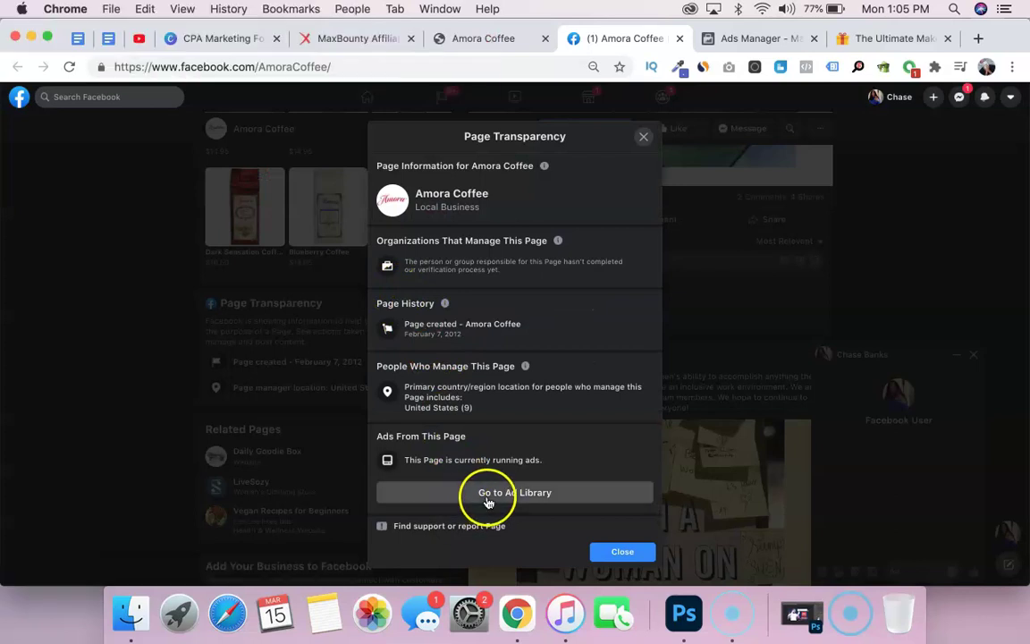
pyautogui.click(489, 495)
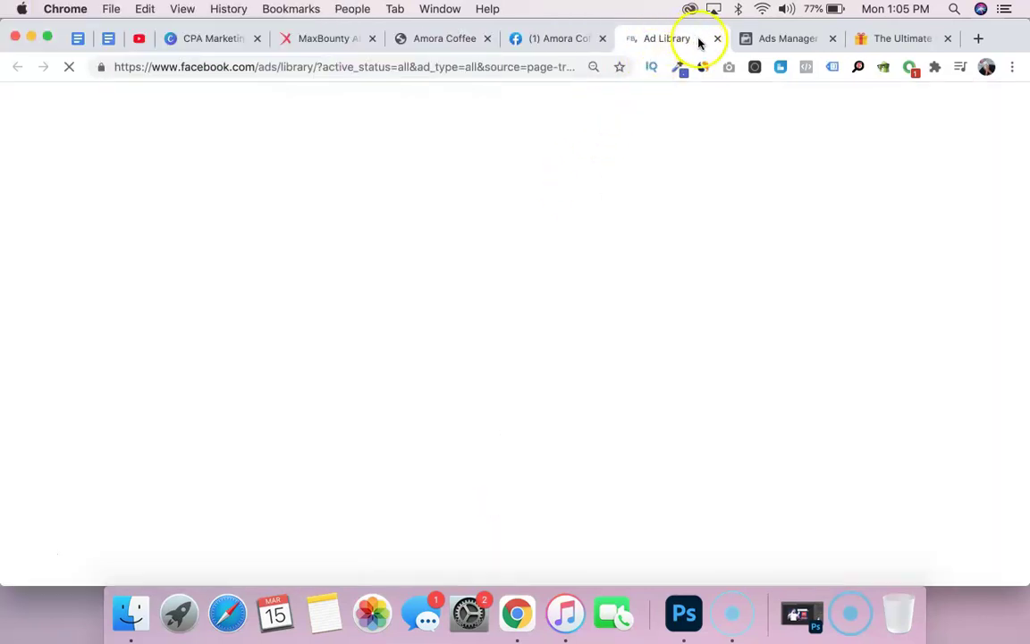
pyautogui.click(788, 40)
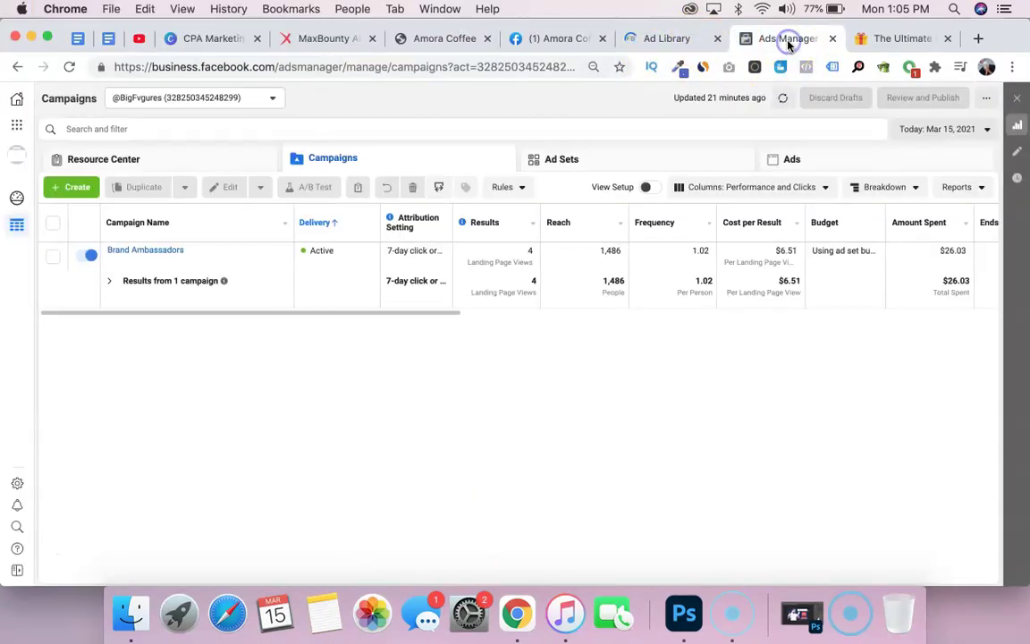
pyautogui.click(667, 40)
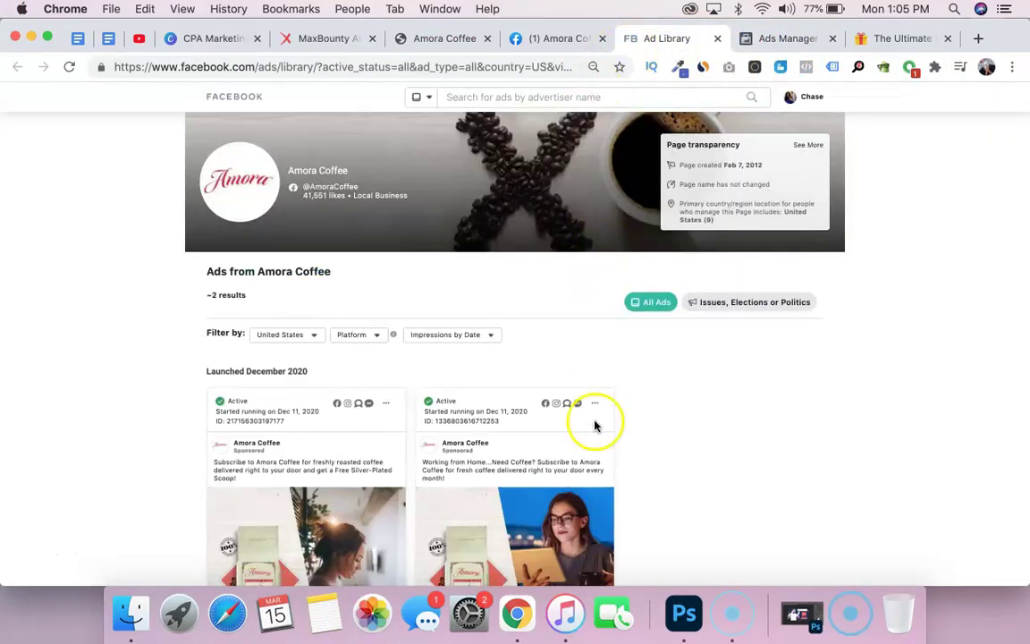
# Open the image of the "Working from Home...Need Coffee?" ad in its own tab and return to the Ad Library.
pyautogui.scroll(-3, 592, 420)
pyautogui.scroll(-1, 509, 349)
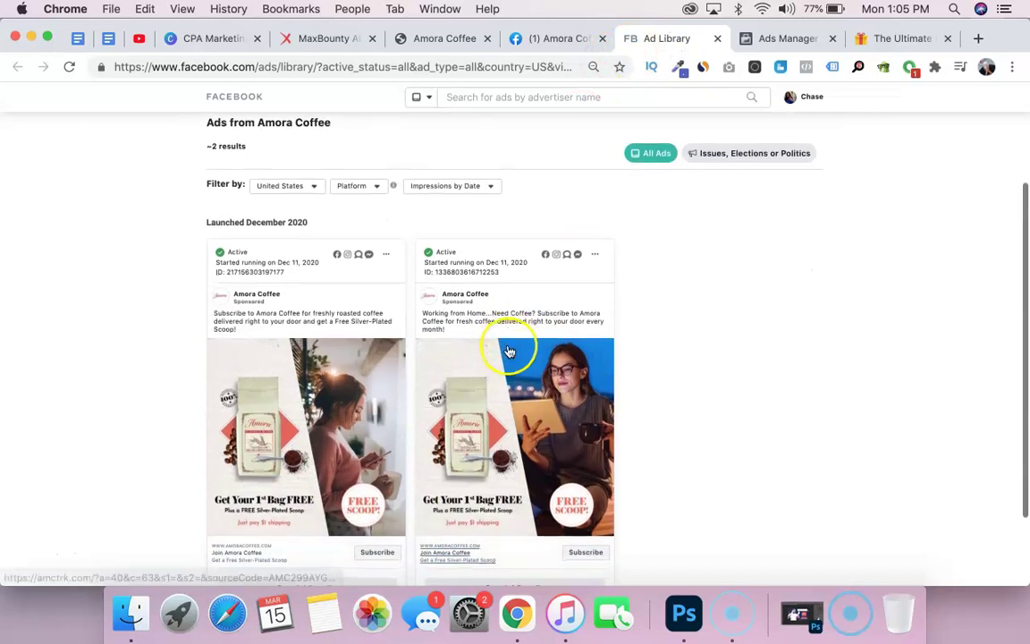
pyautogui.rightClick(451, 391)
pyautogui.click(483, 436)
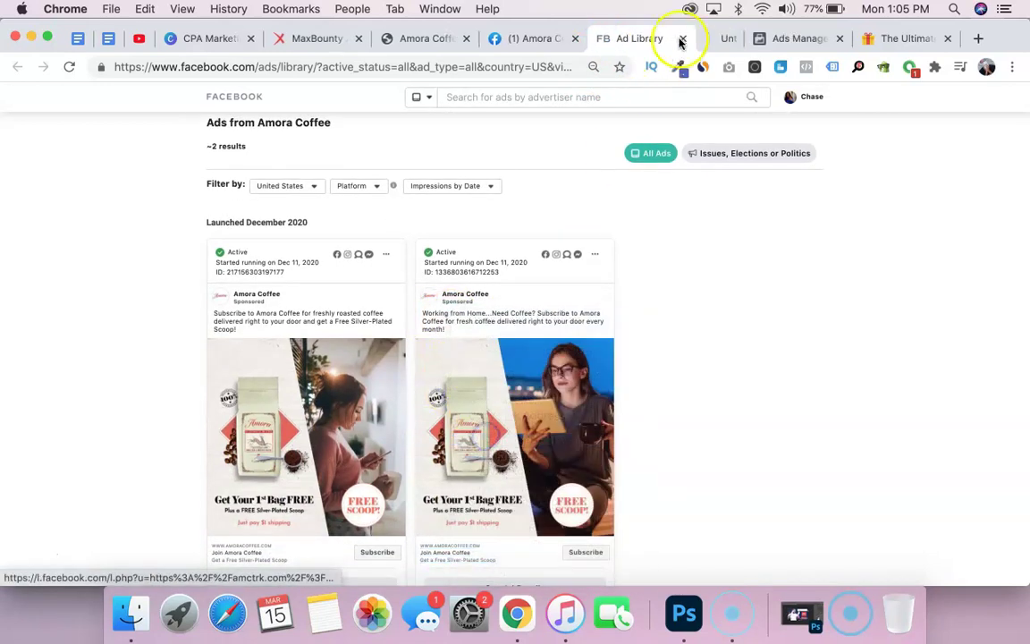
pyautogui.click(720, 39)
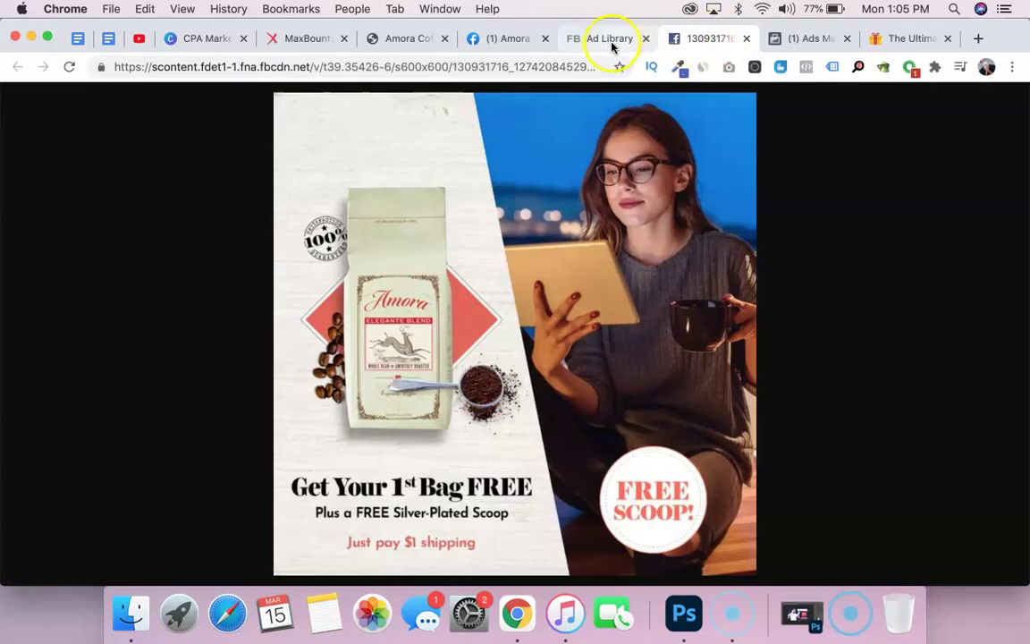
pyautogui.click(613, 45)
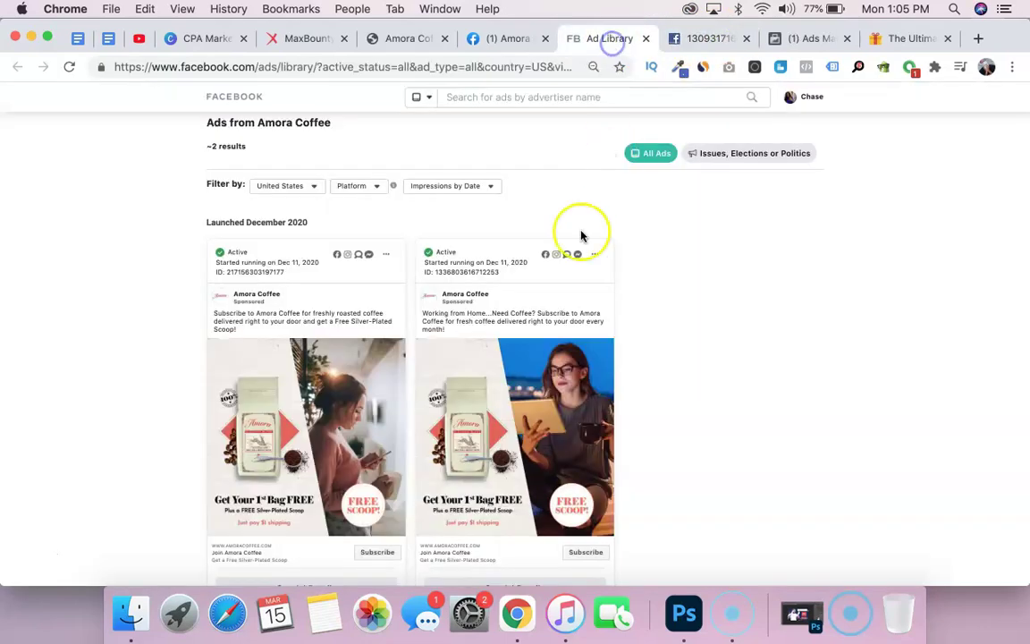
# Examine the offer on the Amora Coffee landing page.
pyautogui.click(427, 45)
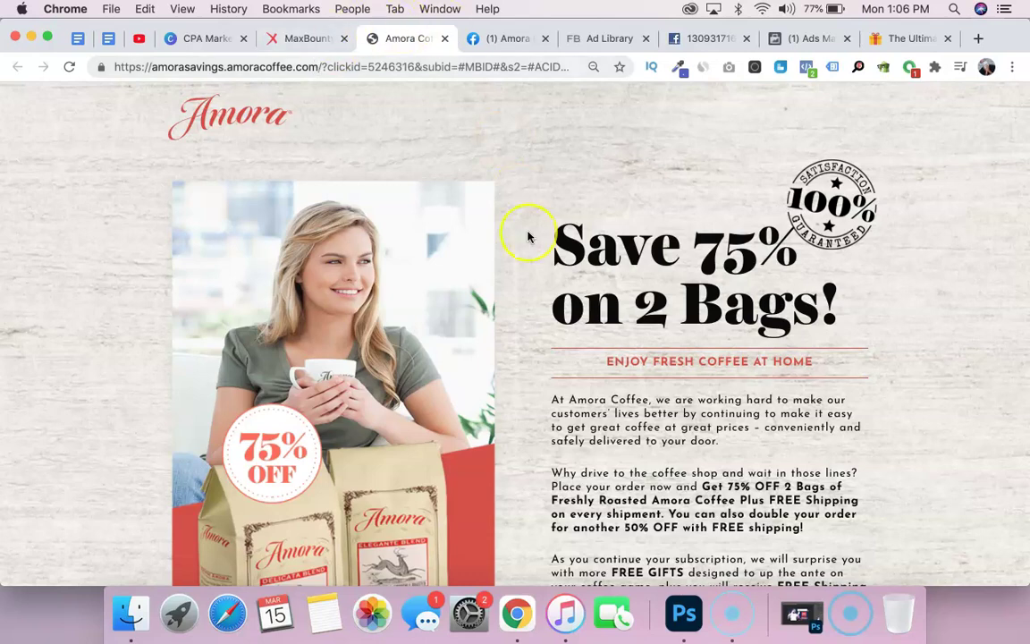
pyautogui.scroll(-5, 528, 236)
pyautogui.scroll(5, 528, 234)
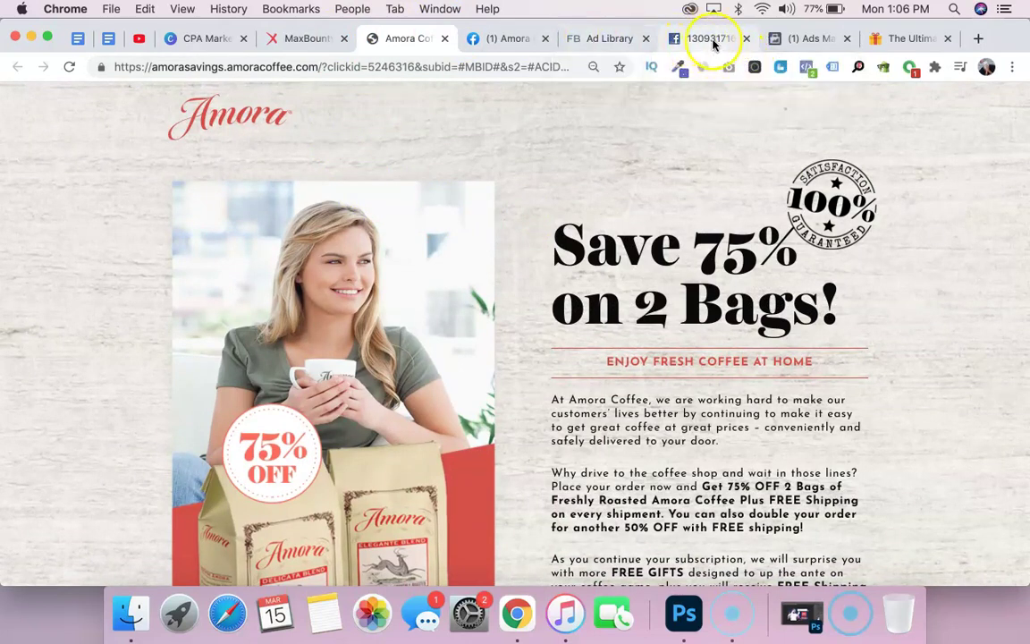
# Start a new campaign in Ads Manager with Traffic as its objective.
pyautogui.click(780, 45)
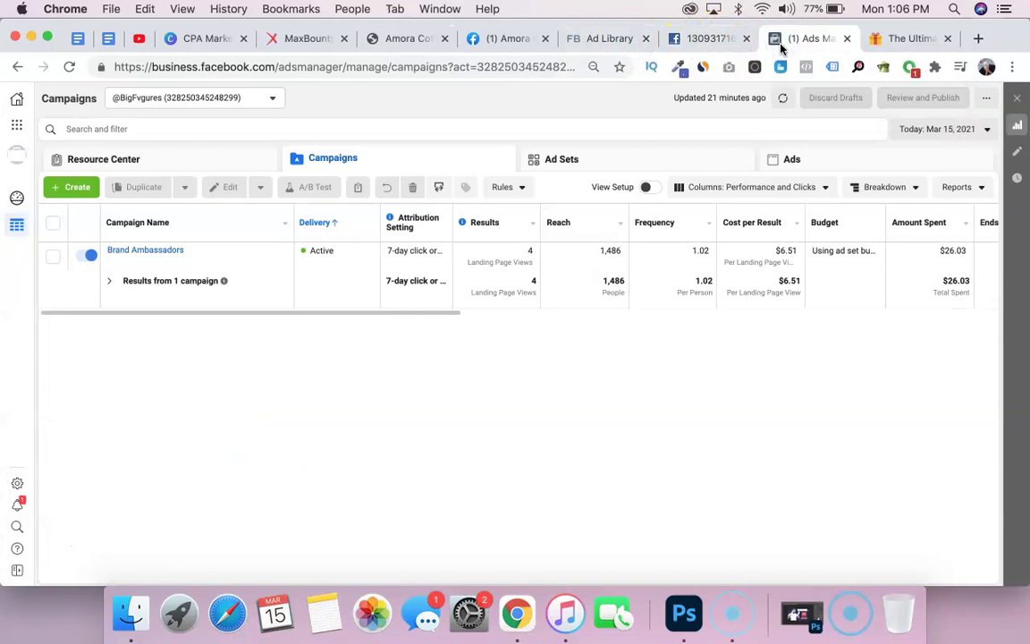
pyautogui.click(85, 190)
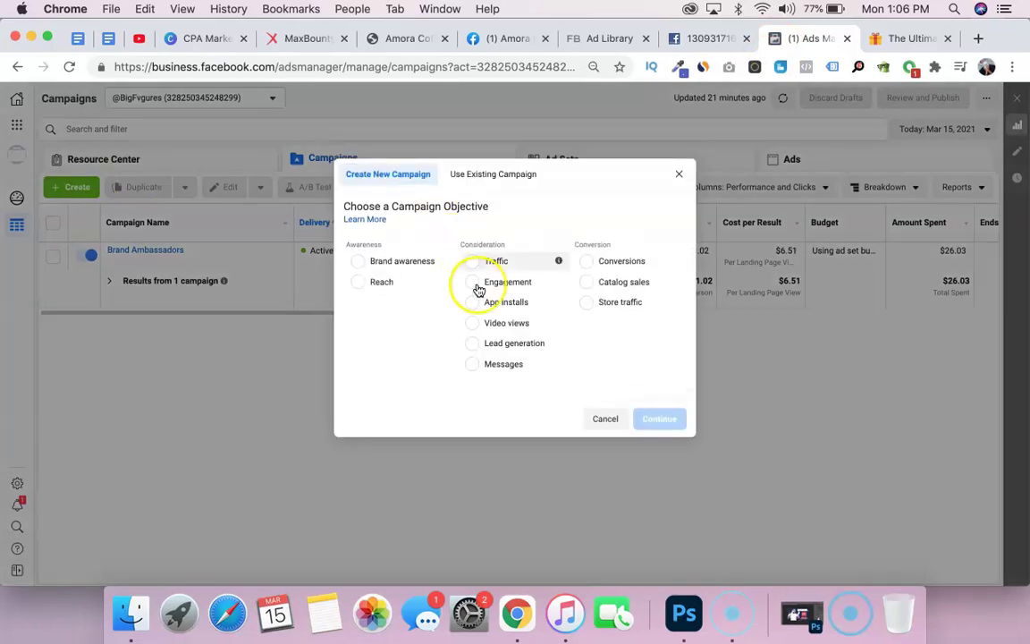
pyautogui.click(473, 261)
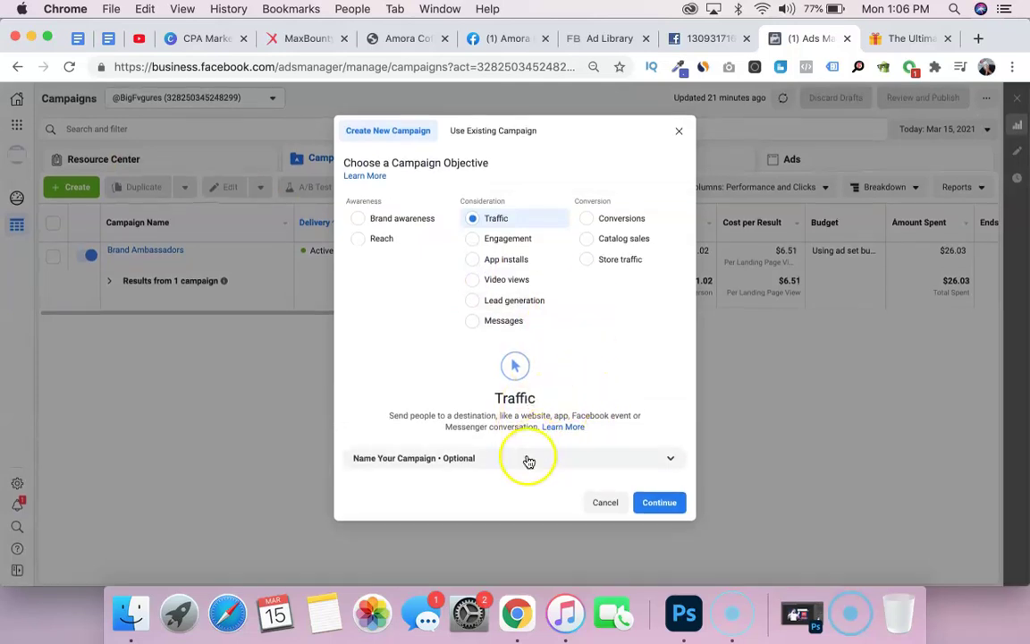
# Name the campaign "Amora Coffee", the ad set "adset" and the ad "ad1", and continue to the campaign setup.
pyautogui.click(526, 458)
pyautogui.click(484, 382)
pyautogui.write('A')
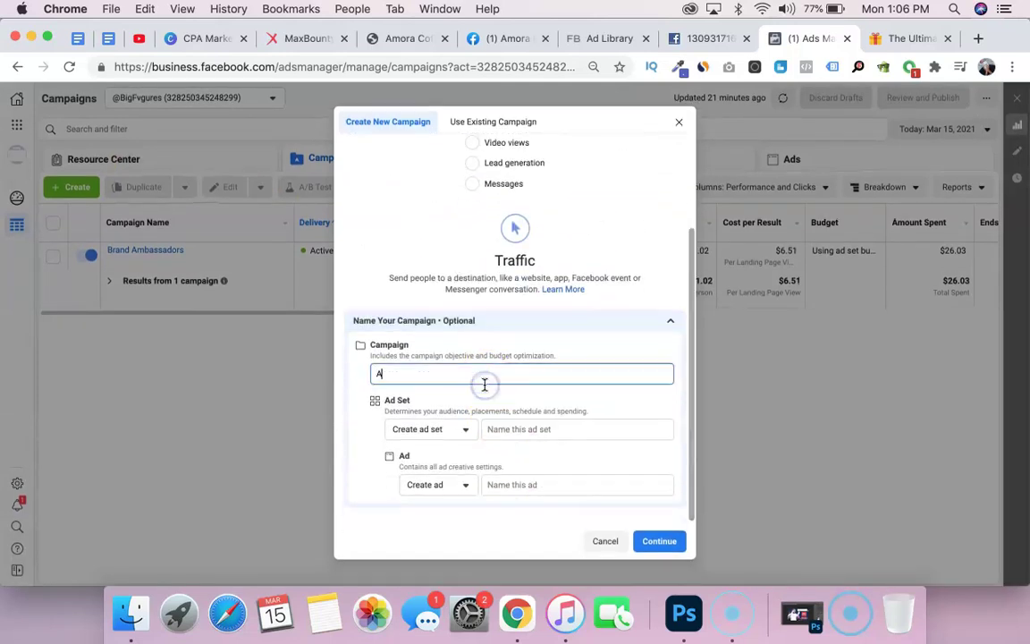
pyautogui.write('mora Coffee')
pyautogui.click(522, 431)
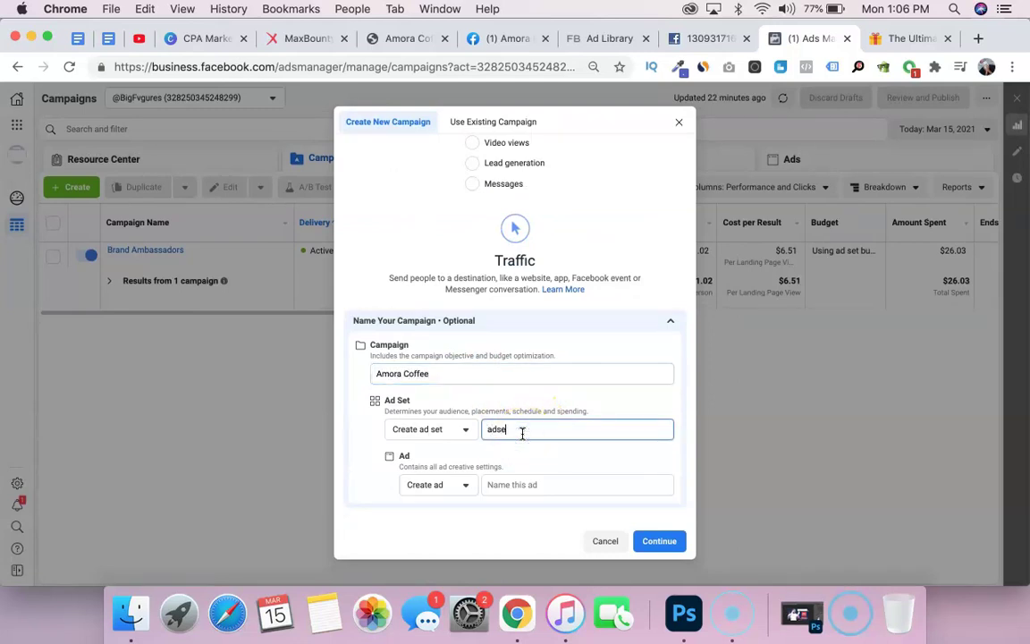
pyautogui.click(507, 485)
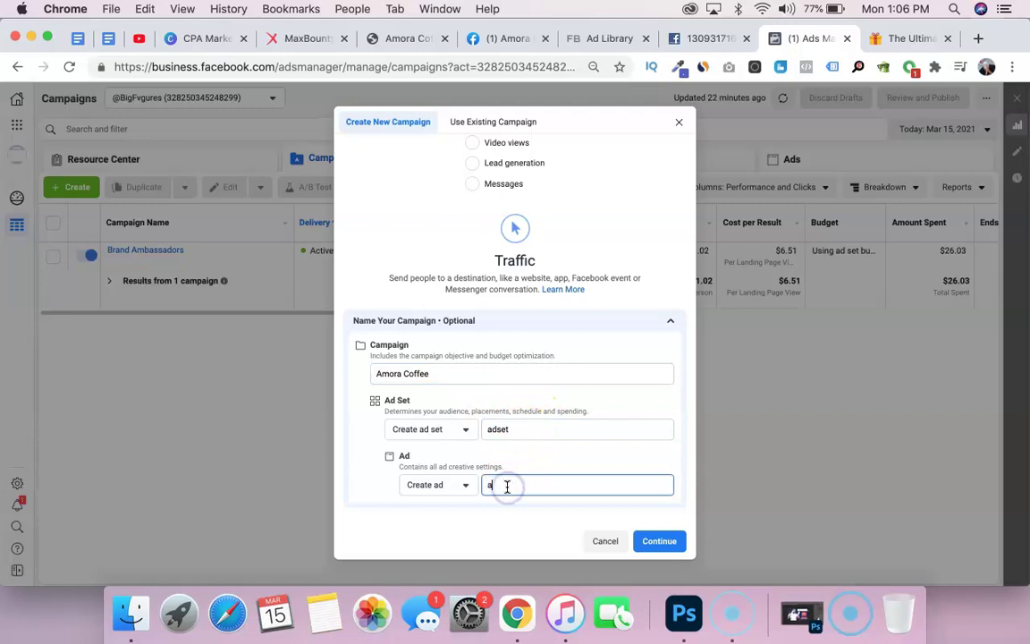
pyautogui.write('ad1')
pyautogui.click(652, 541)
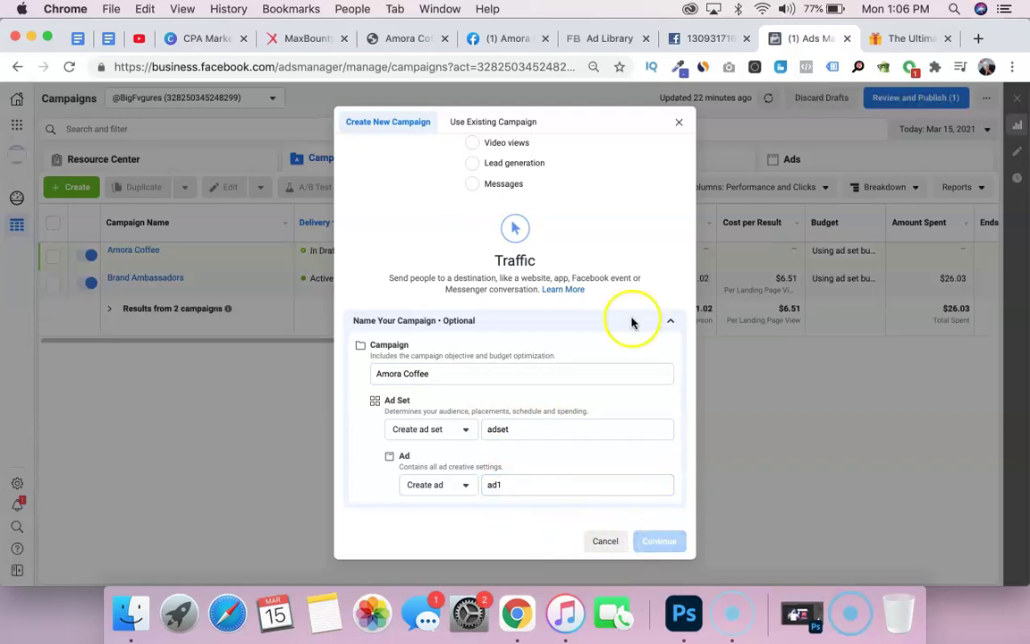
# Open the image of Amora Coffee's "freshly roasted coffee" ad from the Ad Library in its own tab.
pyautogui.click(608, 38)
pyautogui.rightClick(328, 312)
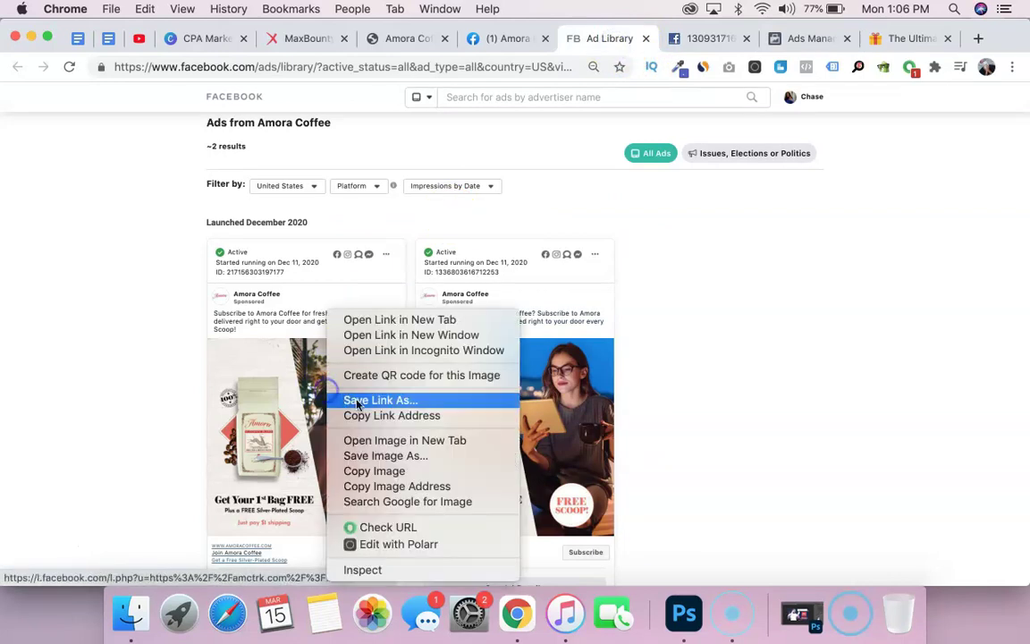
pyautogui.click(375, 439)
# Compare the two opened Amora Coffee ad images with each other.
pyautogui.click(650, 36)
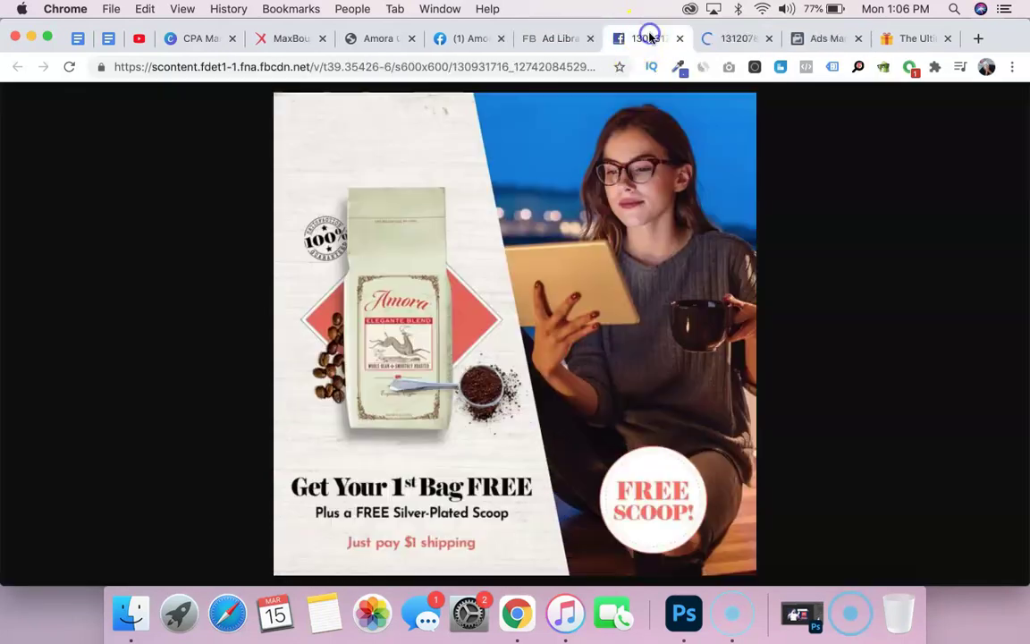
pyautogui.click(715, 40)
pyautogui.click(650, 38)
pyautogui.click(717, 45)
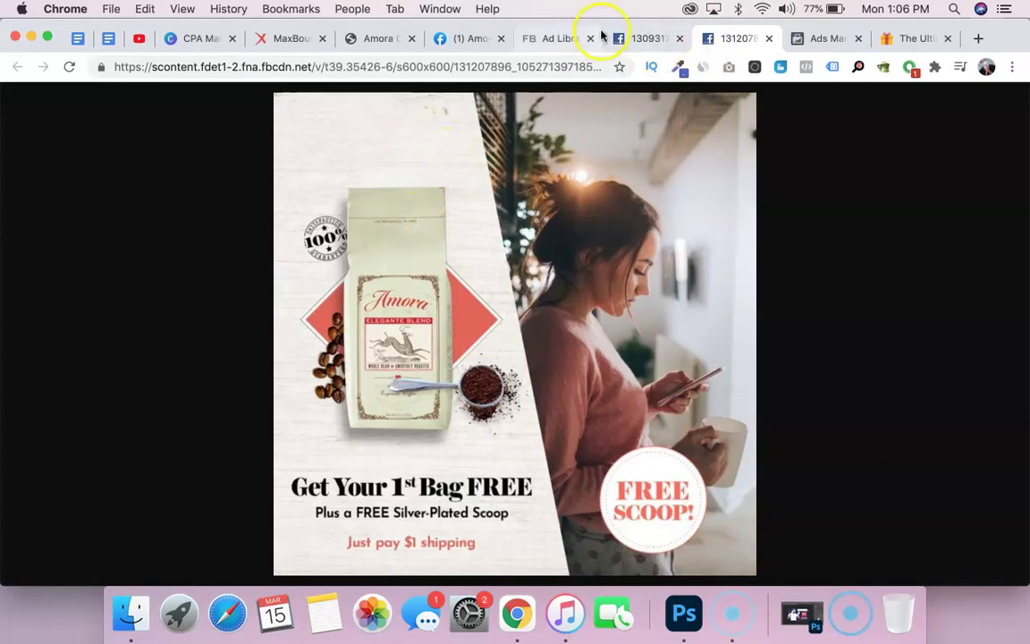
pyautogui.click(645, 38)
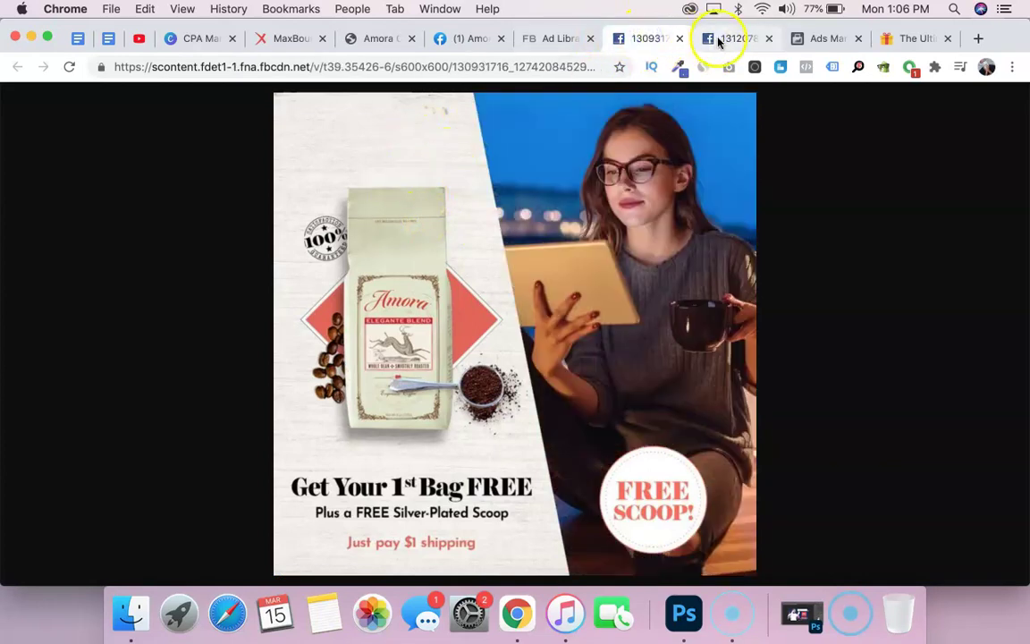
pyautogui.click(718, 42)
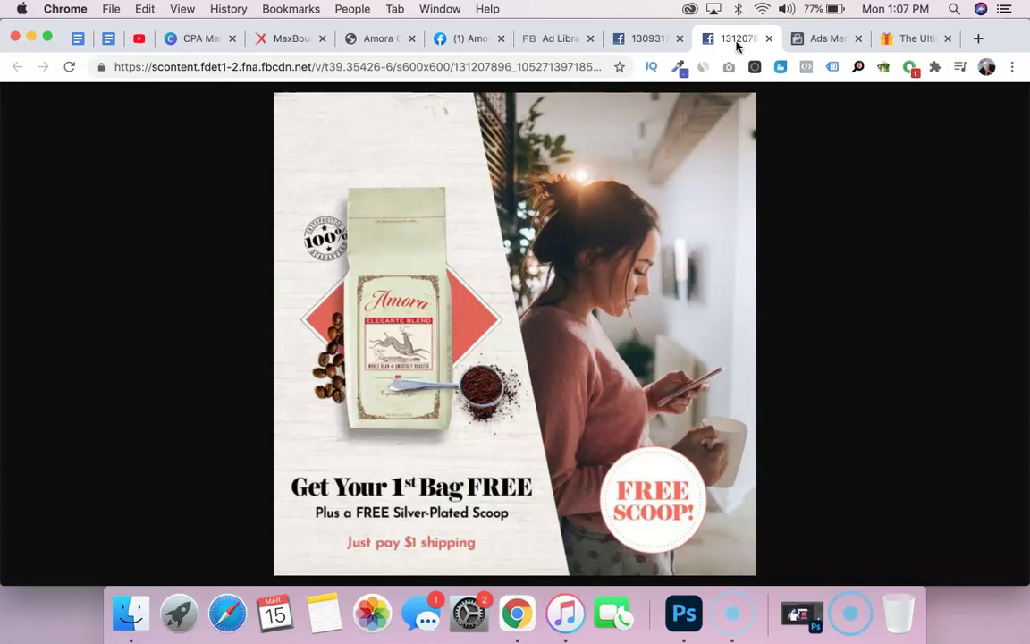
# Switch back to Ads Manager and open the Amora Coffee campaign's ad set for editing.
pyautogui.click(811, 38)
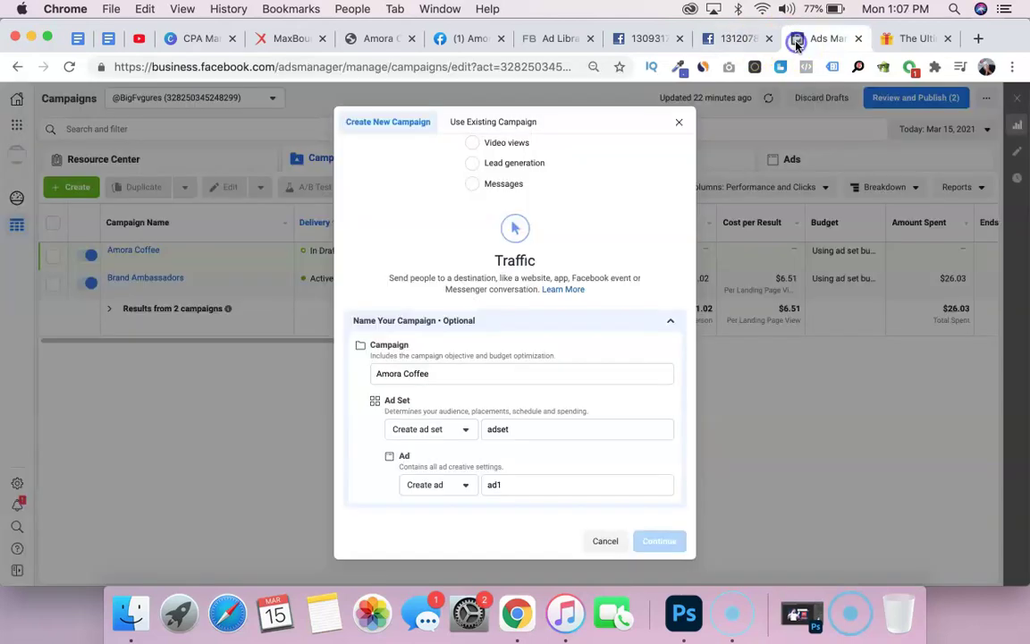
pyautogui.scroll(-4, 516, 384)
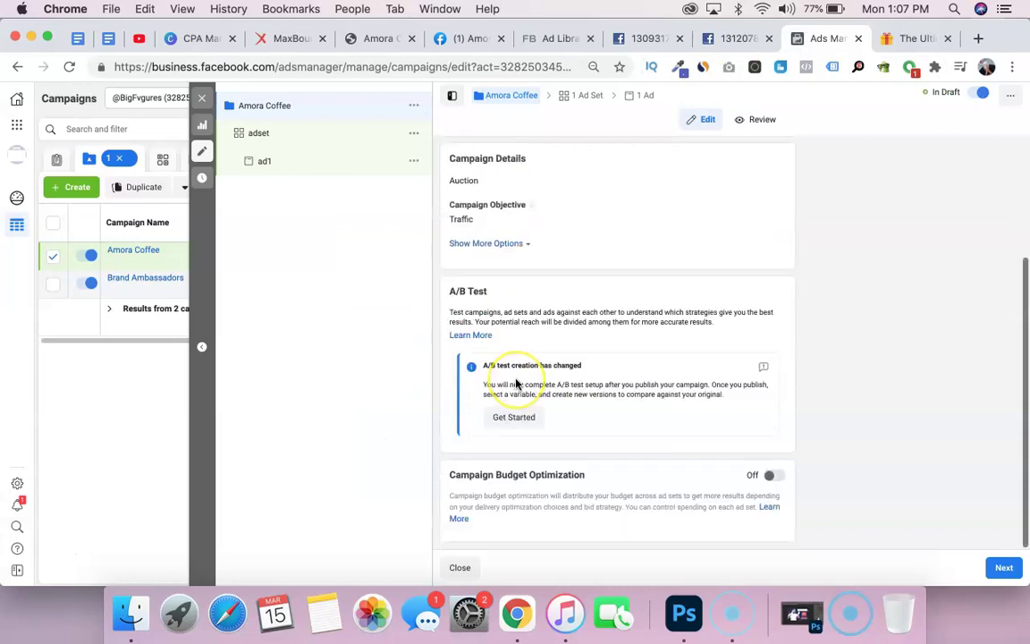
pyautogui.scroll(4, 516, 384)
pyautogui.click(287, 133)
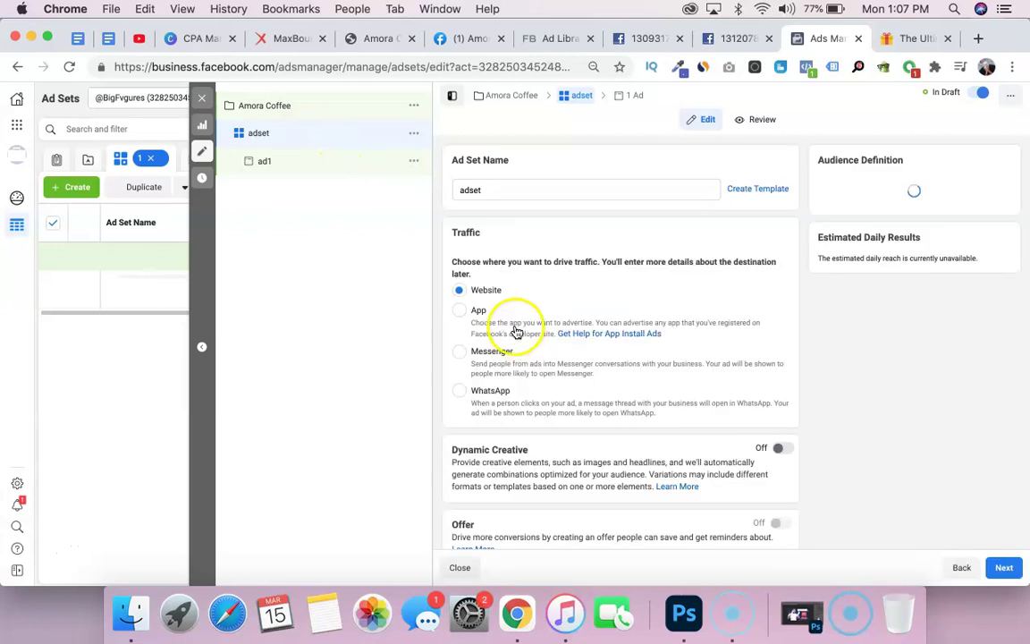
# Set the ad set's daily budget to $7.00.
pyautogui.scroll(-5, 533, 442)
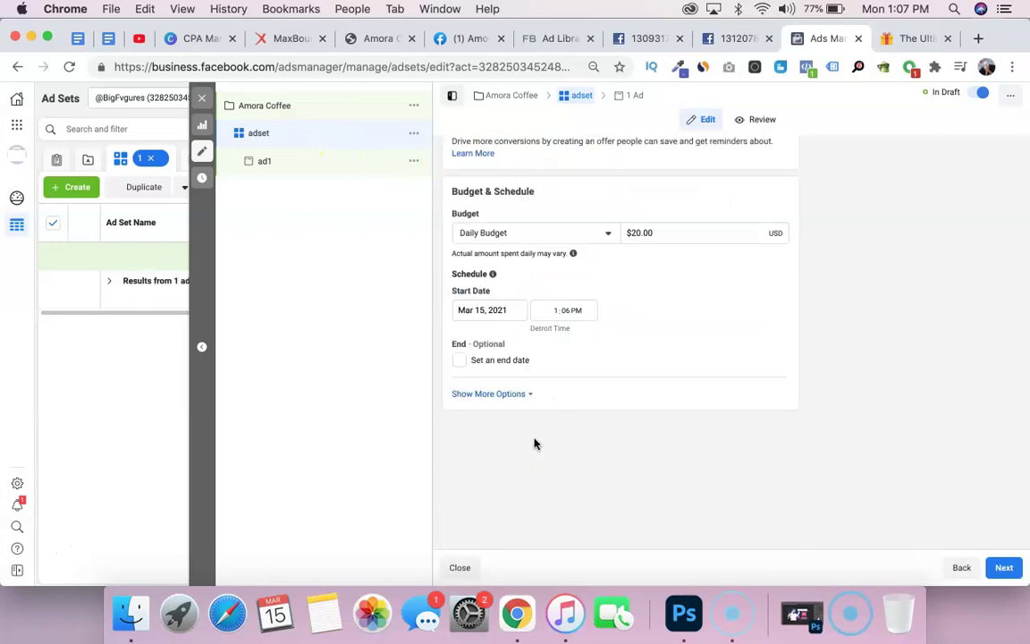
pyautogui.scroll(3, 534, 442)
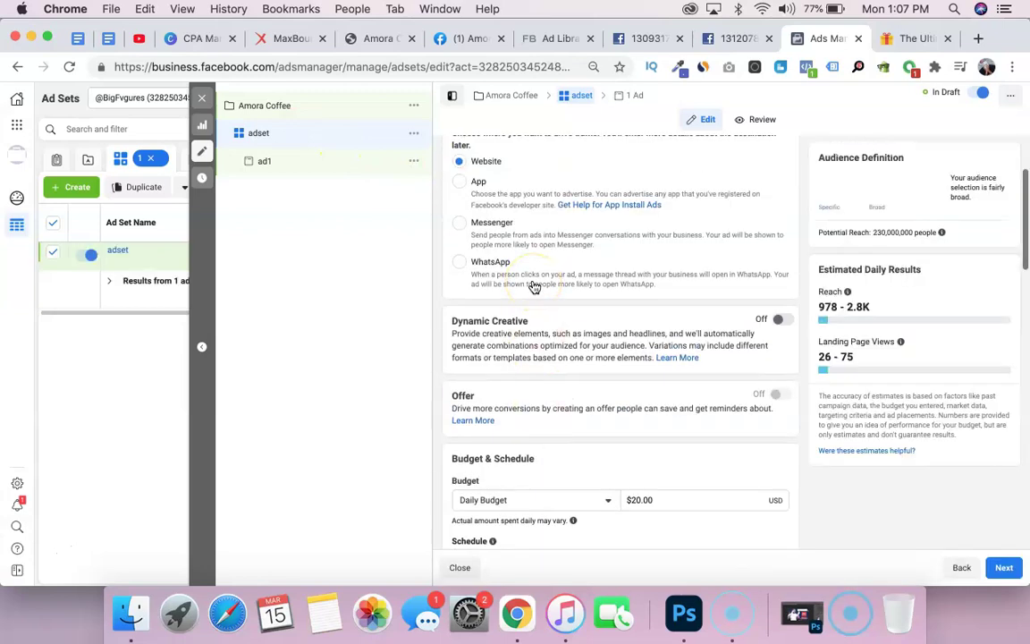
pyautogui.scroll(3, 534, 286)
pyautogui.scroll(-8, 533, 287)
pyautogui.click(631, 235)
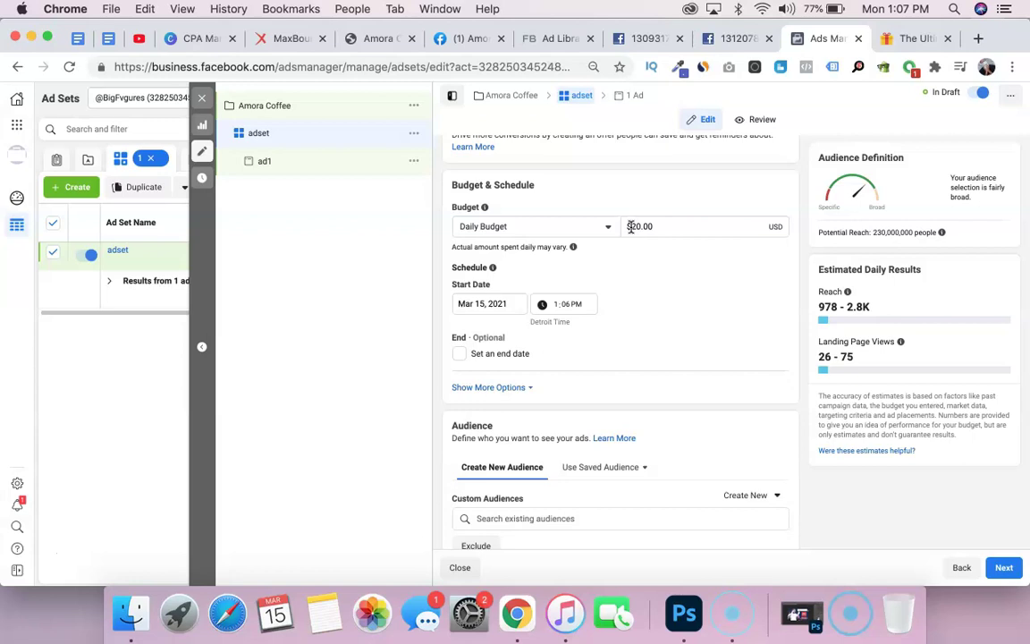
pyautogui.click(631, 227)
pyautogui.write('7')
pyautogui.click(668, 290)
# Set the ad set's start date to Mar 16, 2021.
pyautogui.scroll(-1, 666, 328)
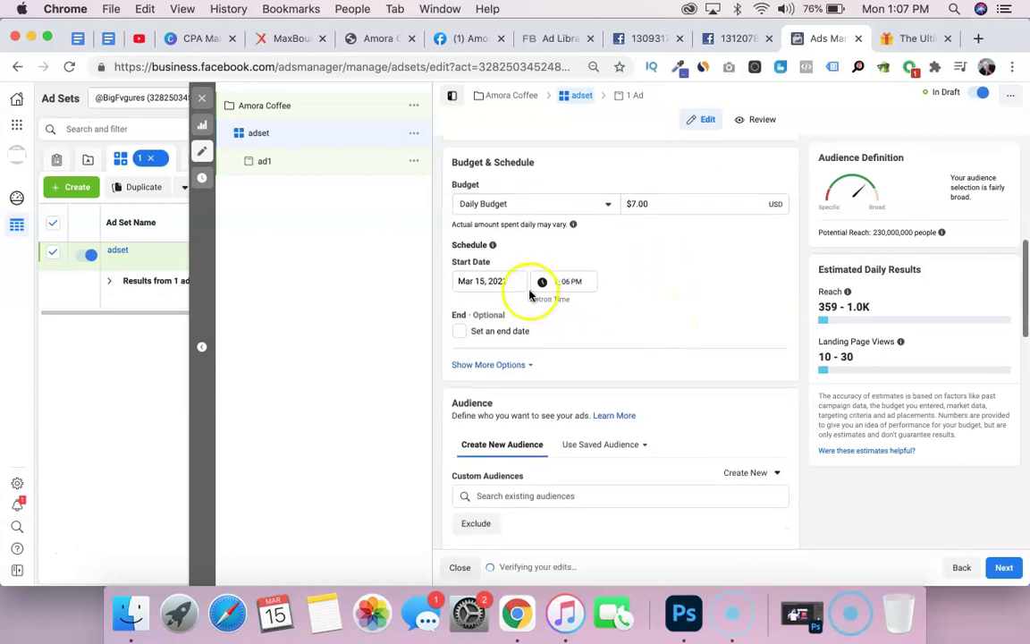
pyautogui.click(502, 283)
pyautogui.click(504, 371)
pyautogui.click(554, 283)
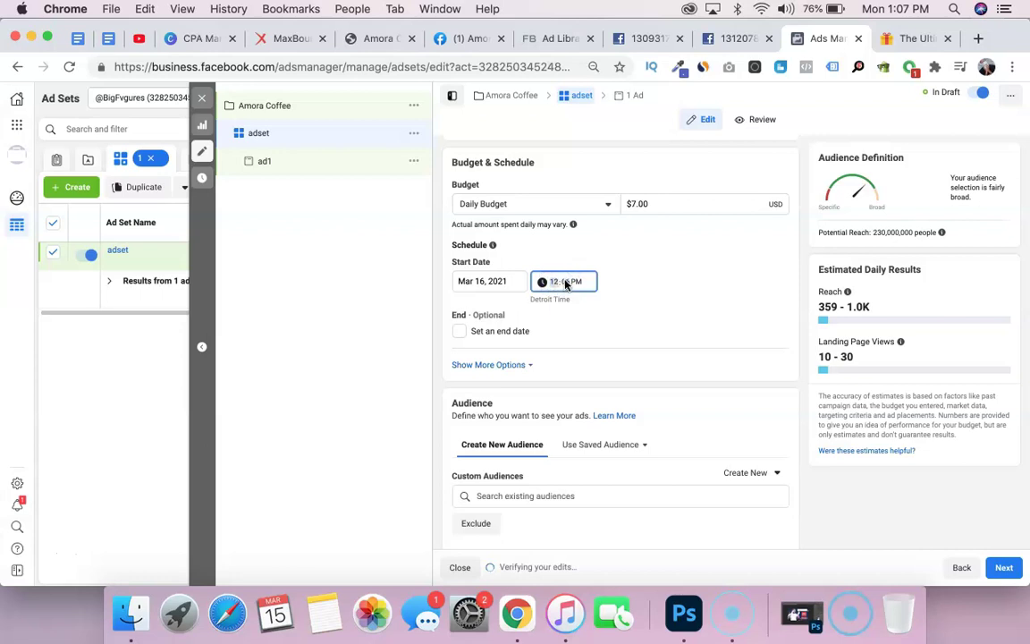
pyautogui.click(668, 292)
# Check the countries allowed for the Amora Coffee offer on its MaxBounty campaign page.
pyautogui.scroll(-5, 669, 292)
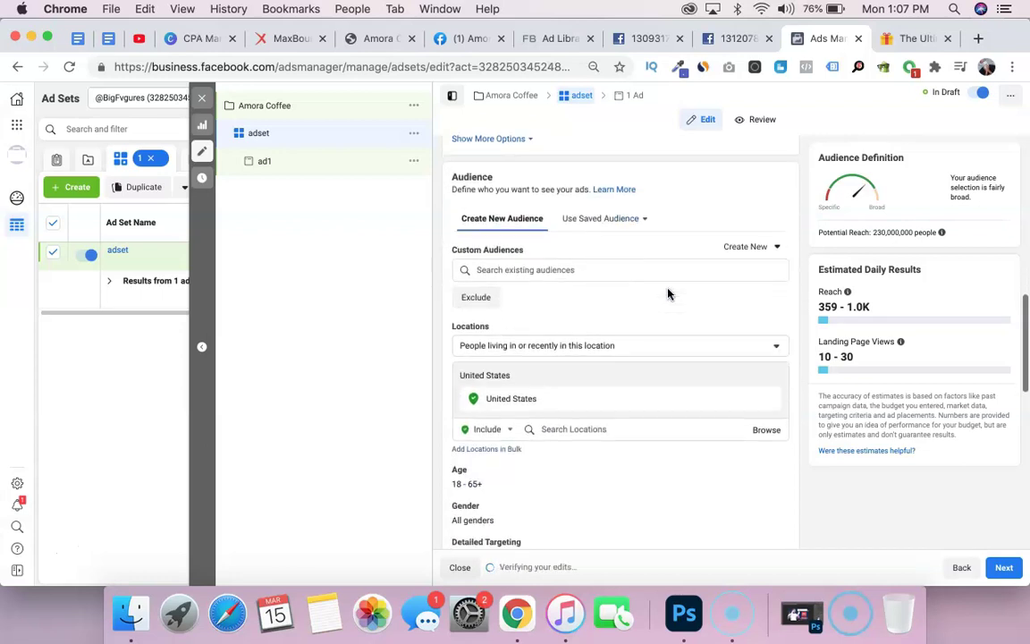
pyautogui.scroll(-3, 669, 294)
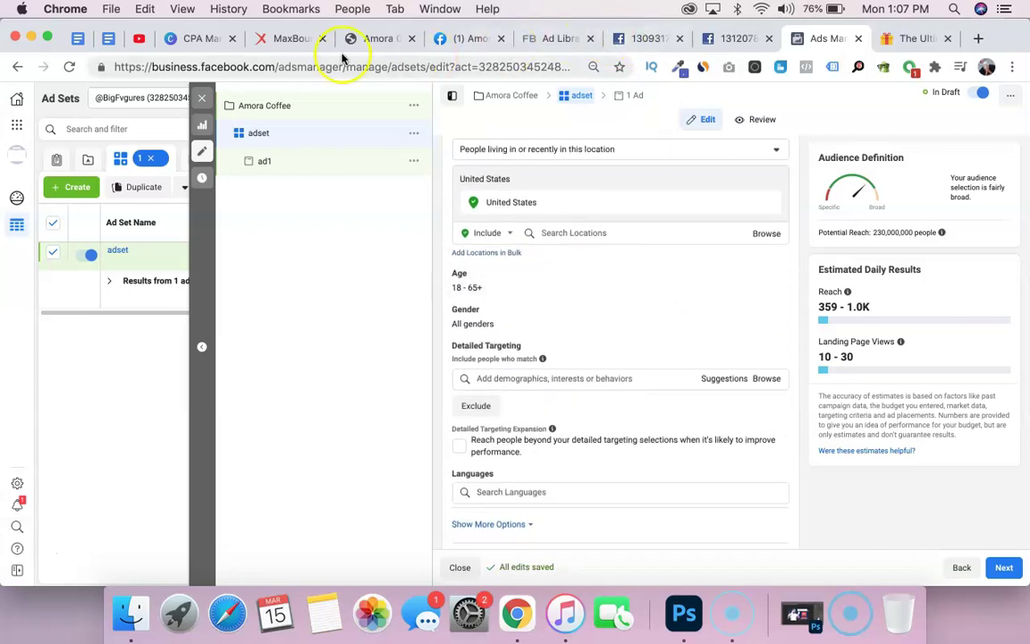
pyautogui.click(290, 54)
pyautogui.scroll(-1, 356, 430)
pyautogui.scroll(3, 357, 430)
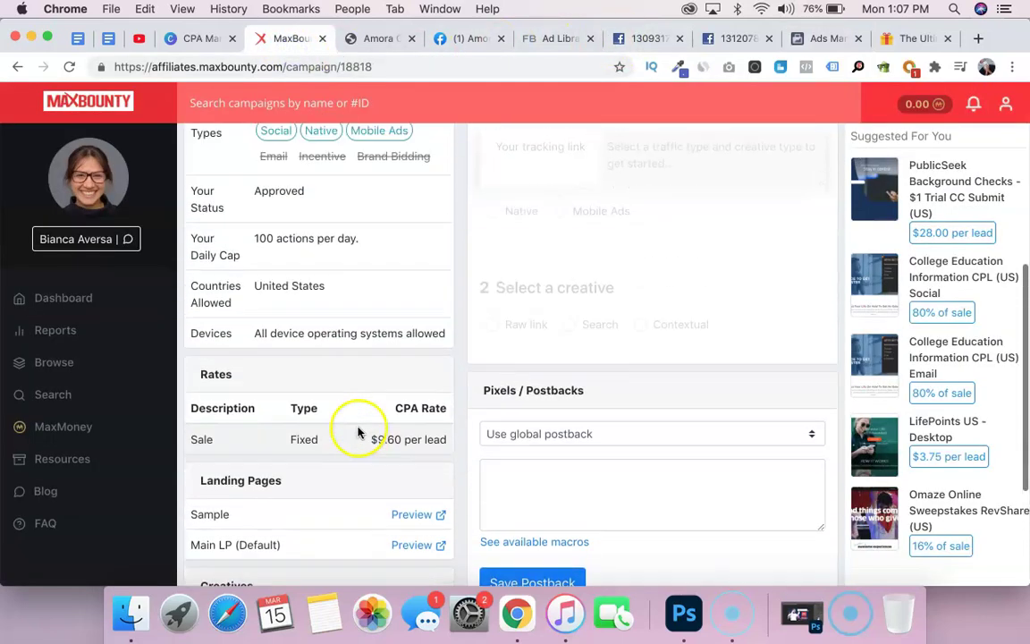
pyautogui.tripleClick(193, 310)
pyautogui.click(259, 310)
pyautogui.tripleClick(259, 310)
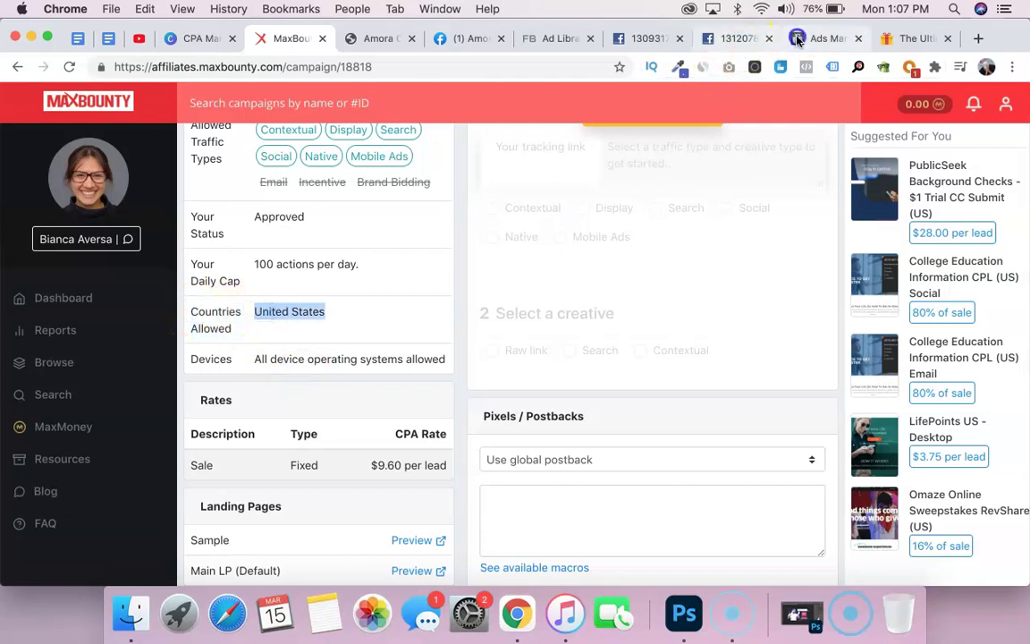
# Return to the ad set in Ads Manager and restrict the audience's gender to Women.
pyautogui.click(818, 39)
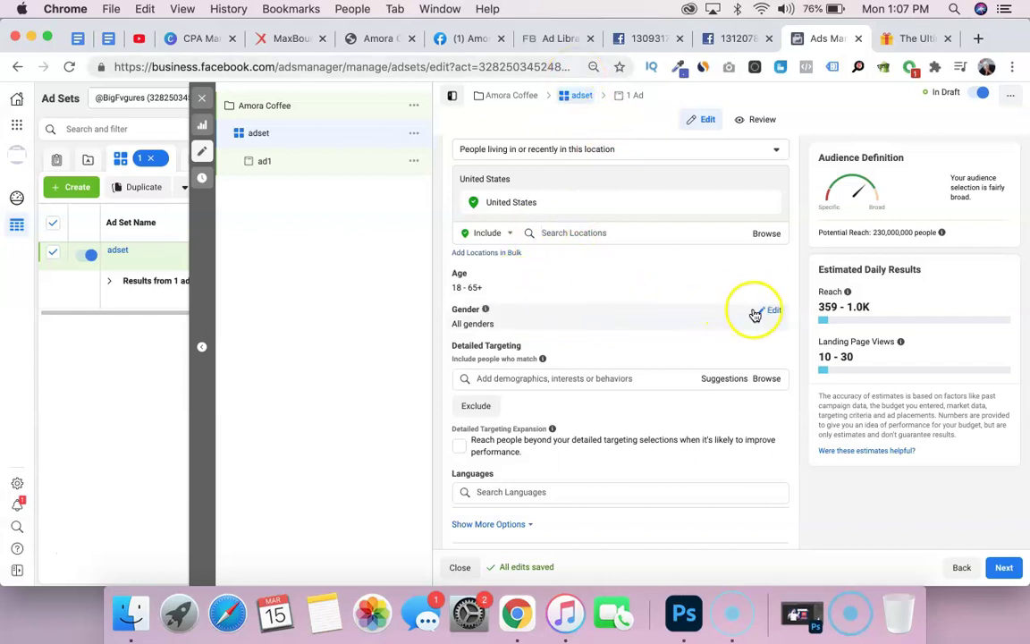
pyautogui.click(771, 309)
pyautogui.click(544, 325)
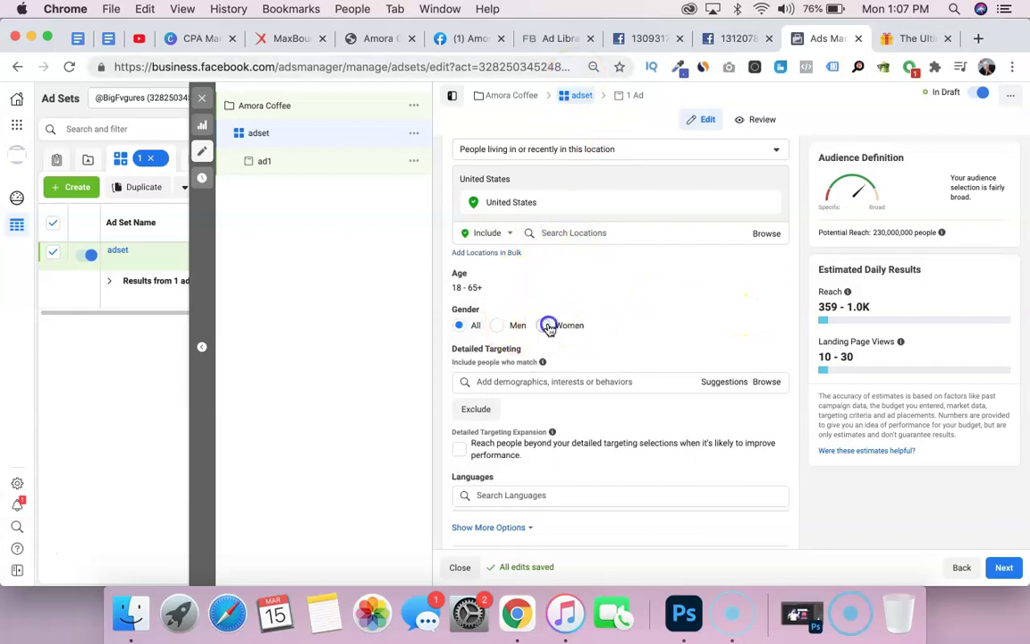
# Search detailed targeting for "coffee" and add the Coffee interest to the audience.
pyautogui.click(605, 380)
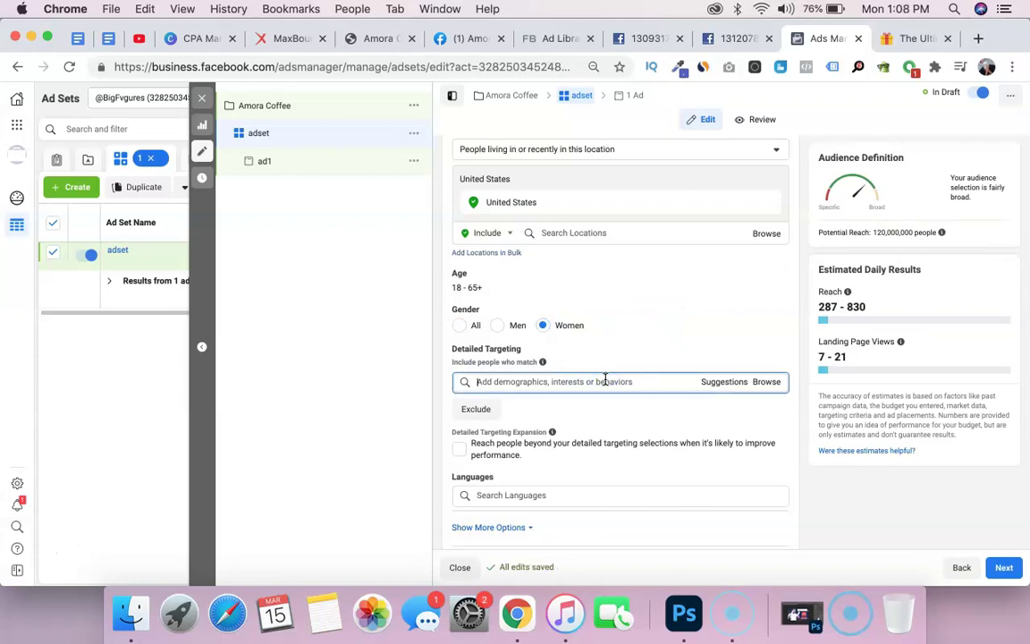
pyautogui.write('cof')
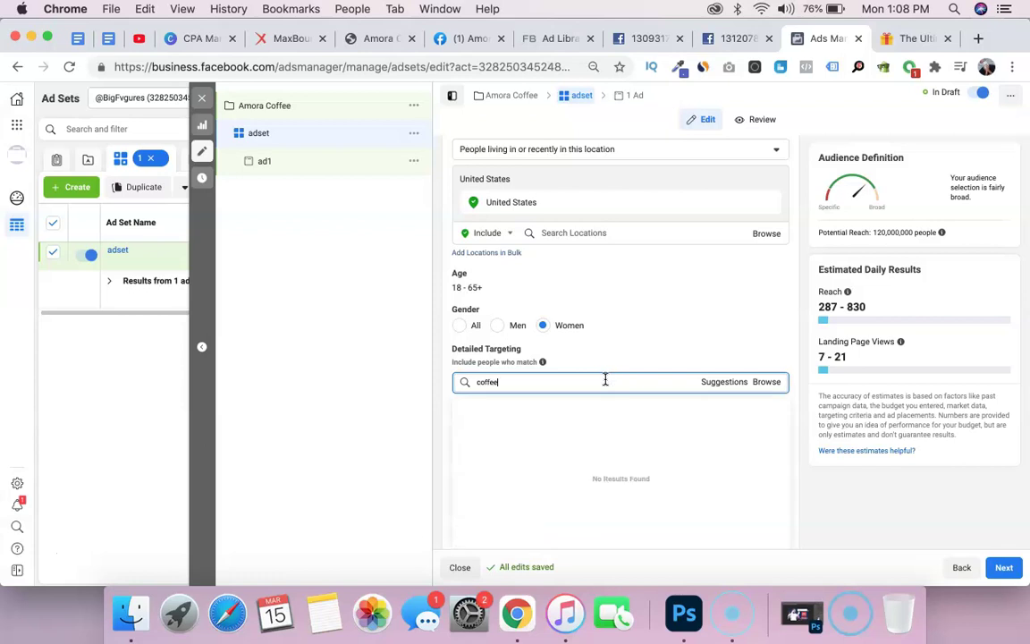
pyautogui.write('fee')
pyautogui.scroll(-3, 673, 345)
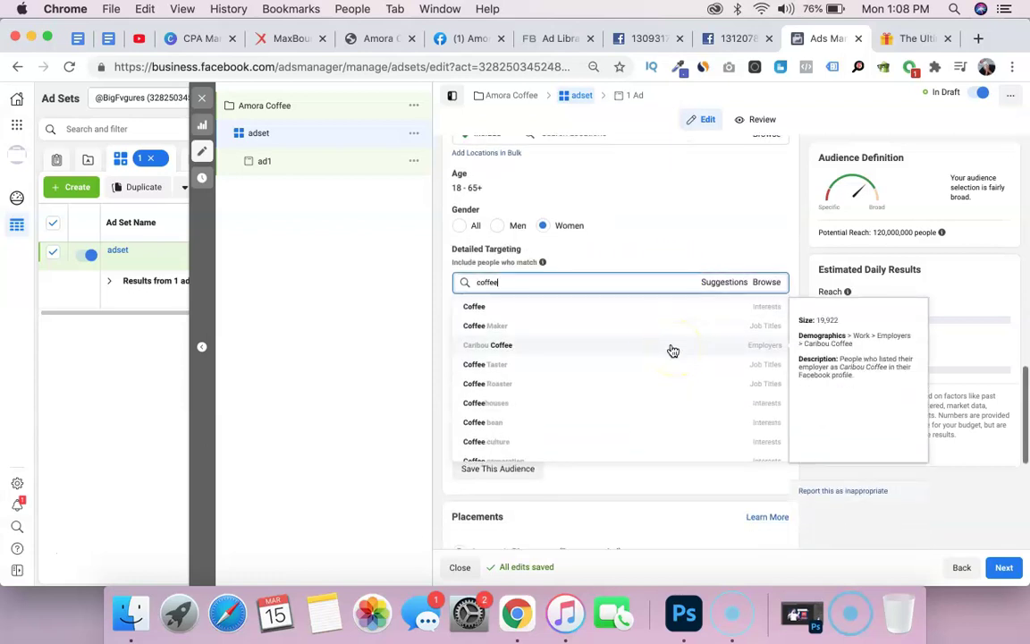
pyautogui.scroll(-3, 640, 361)
pyautogui.scroll(3, 641, 361)
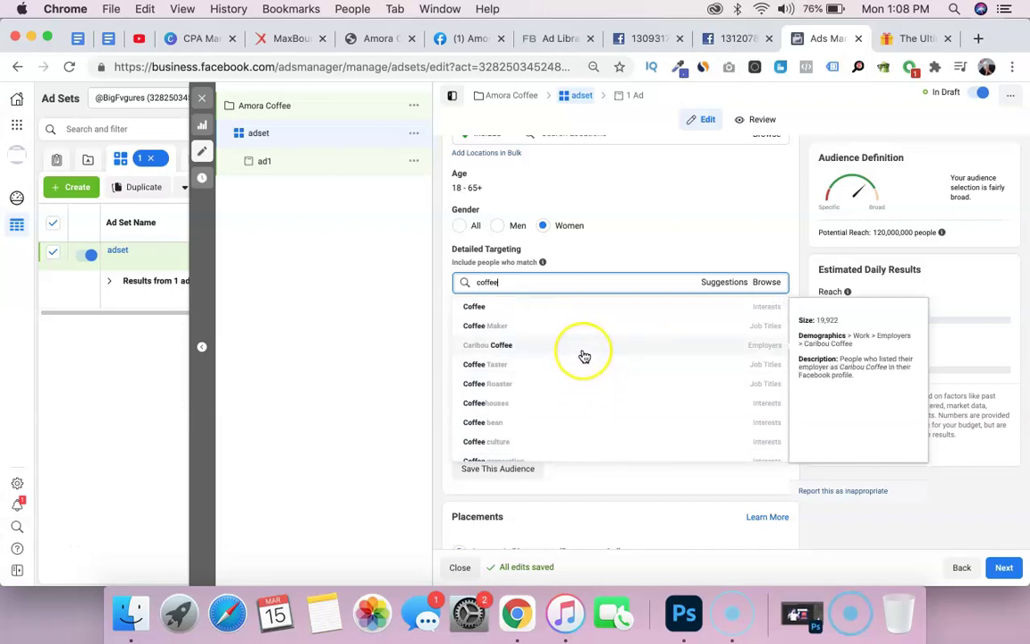
pyautogui.scroll(1, 584, 356)
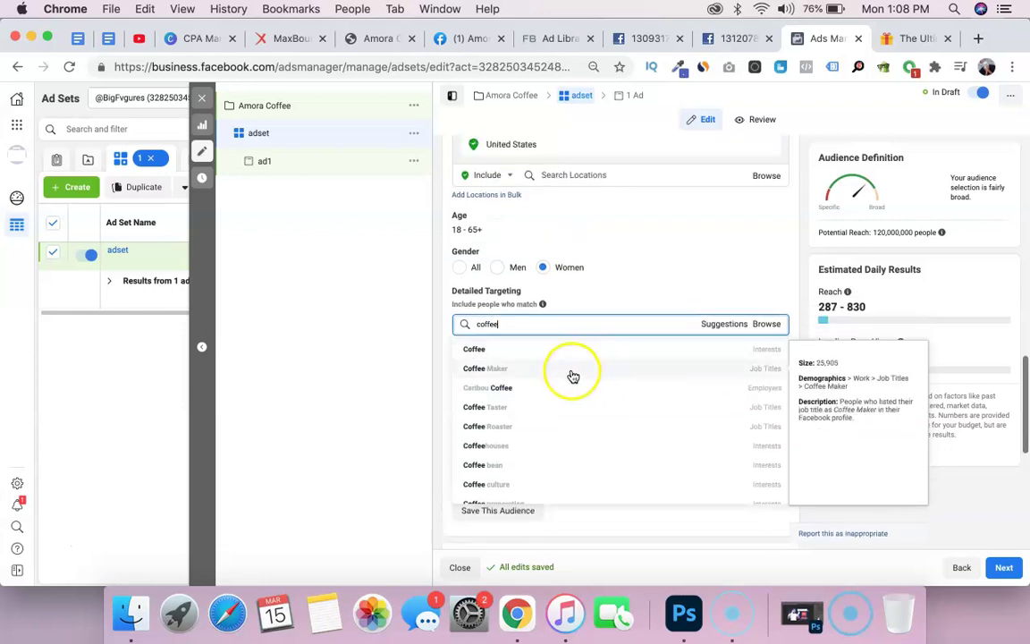
pyautogui.scroll(1, 573, 376)
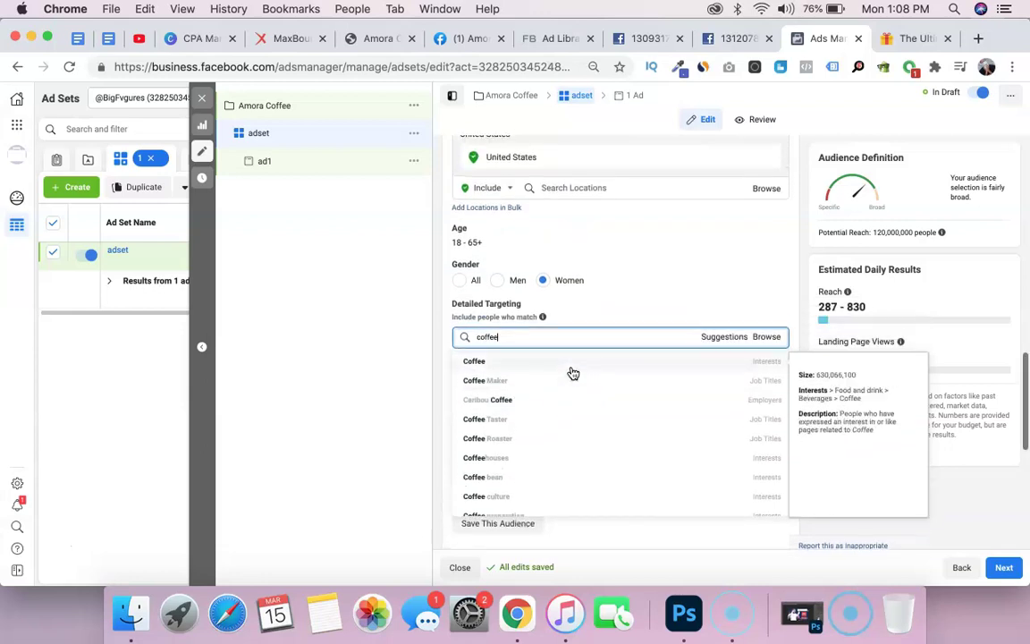
pyautogui.click(585, 357)
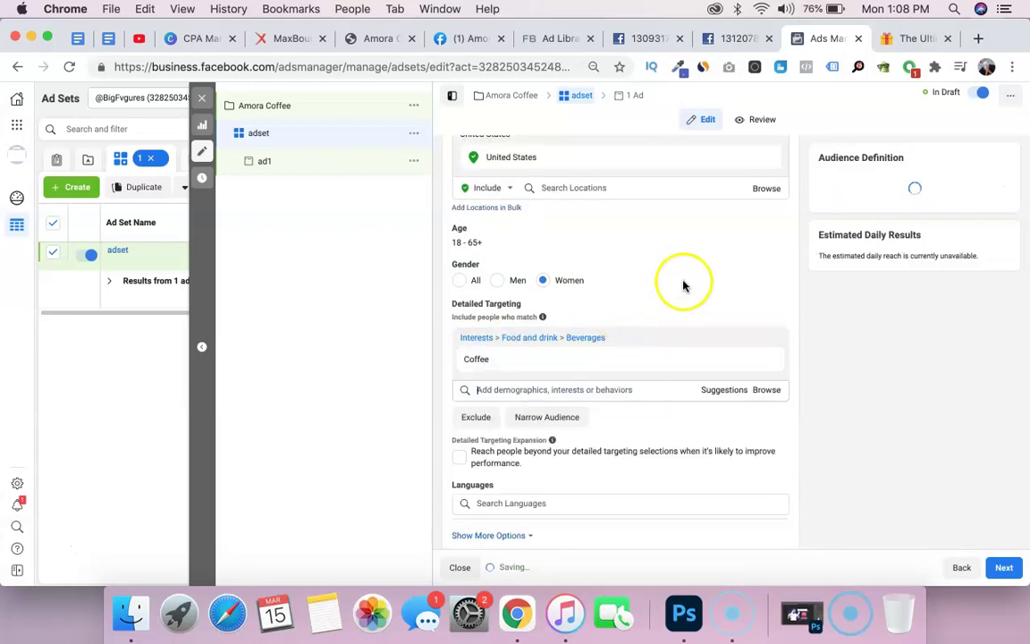
# Add English (All) as the audience's language.
pyautogui.scroll(-2, 672, 298)
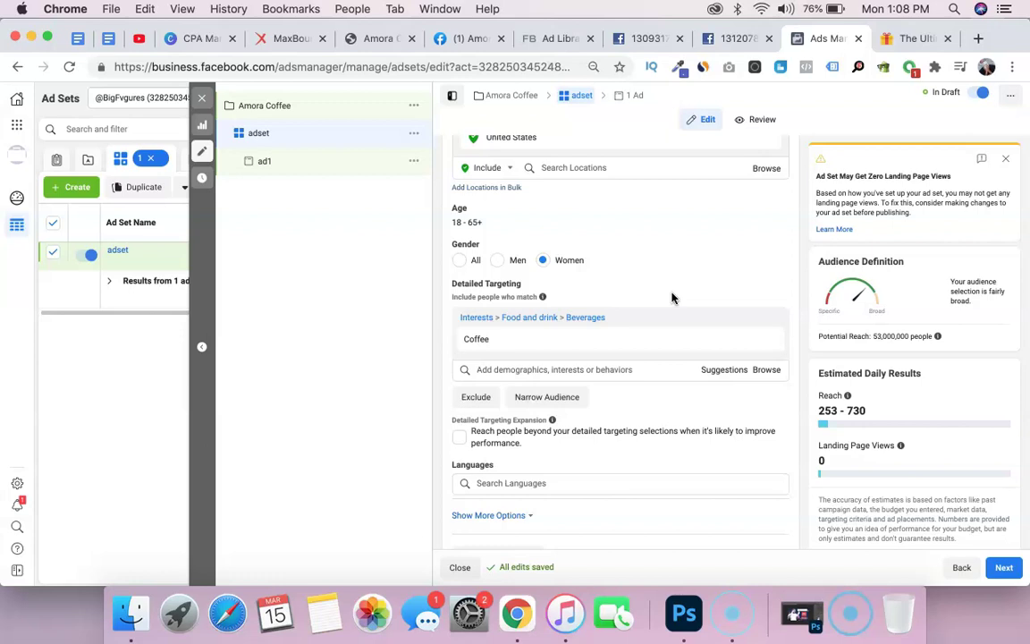
pyautogui.scroll(-1, 672, 297)
pyautogui.scroll(3, 672, 297)
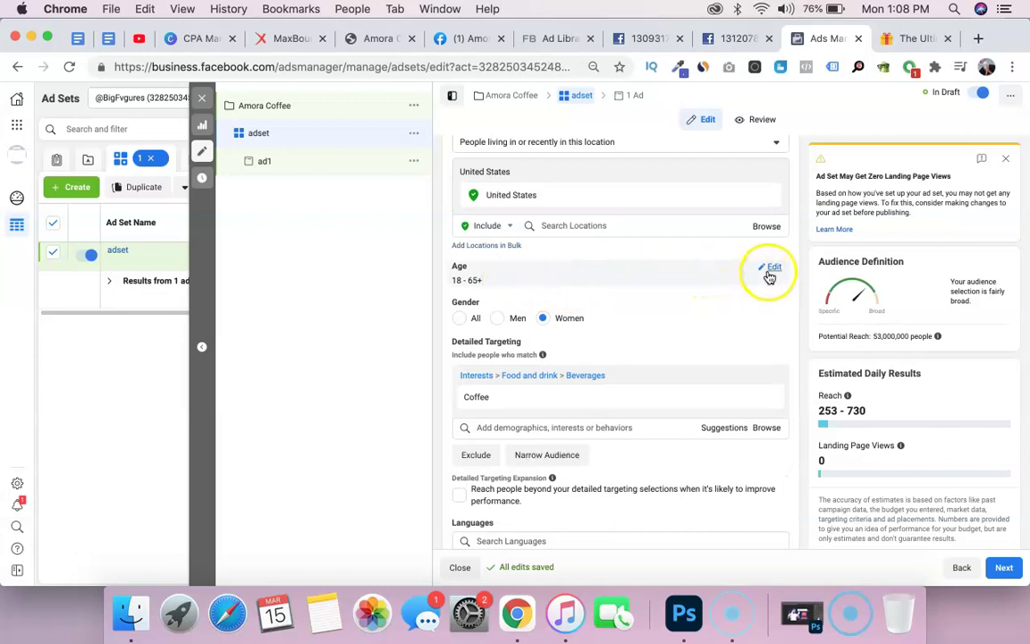
pyautogui.scroll(-5, 667, 350)
pyautogui.scroll(-3, 676, 353)
pyautogui.click(648, 323)
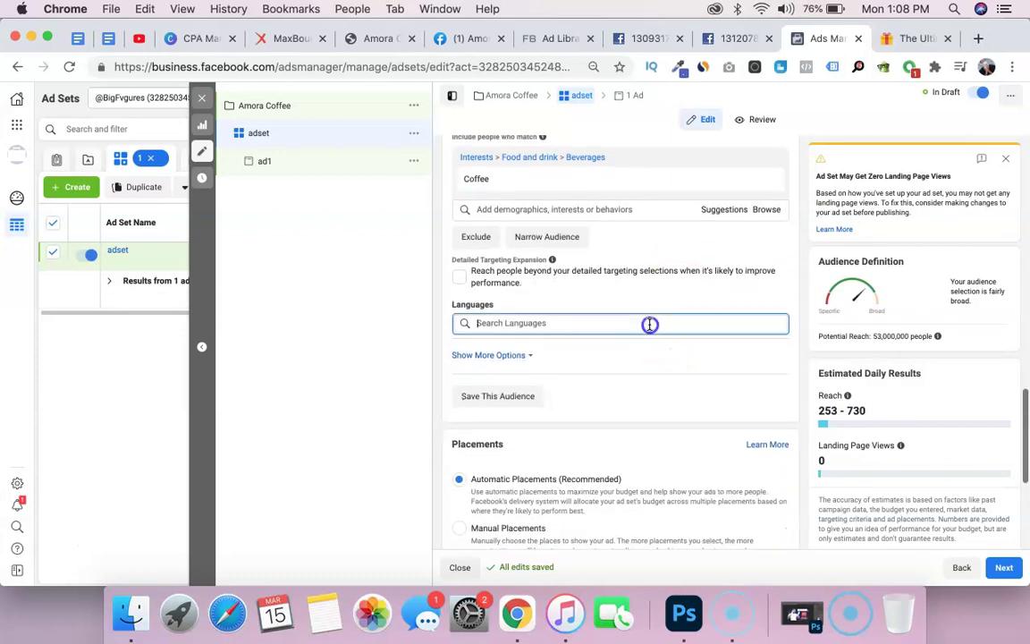
pyautogui.write('english')
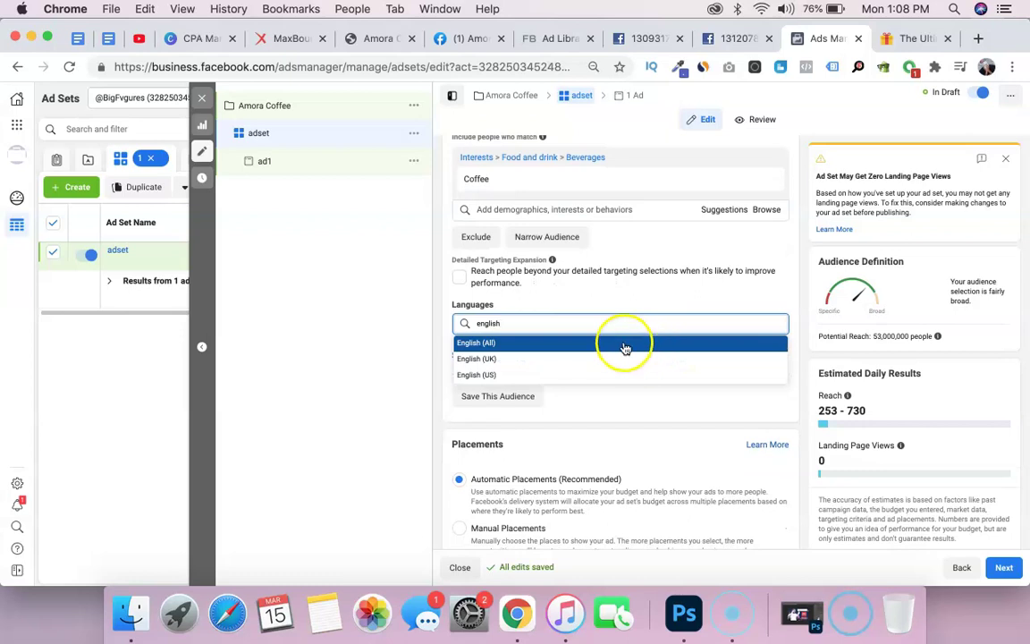
pyautogui.click(623, 341)
# Choose manual placements and limit them to mobile devices and the Facebook platform, excluding Audience Network, Instagram and Messenger.
pyautogui.scroll(-6, 609, 390)
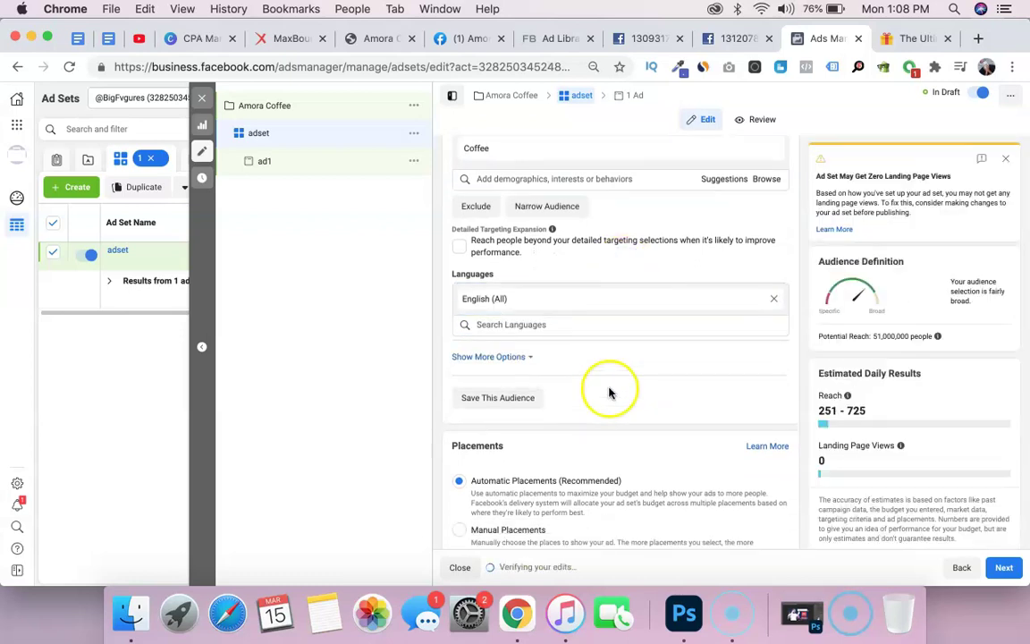
pyautogui.click(528, 386)
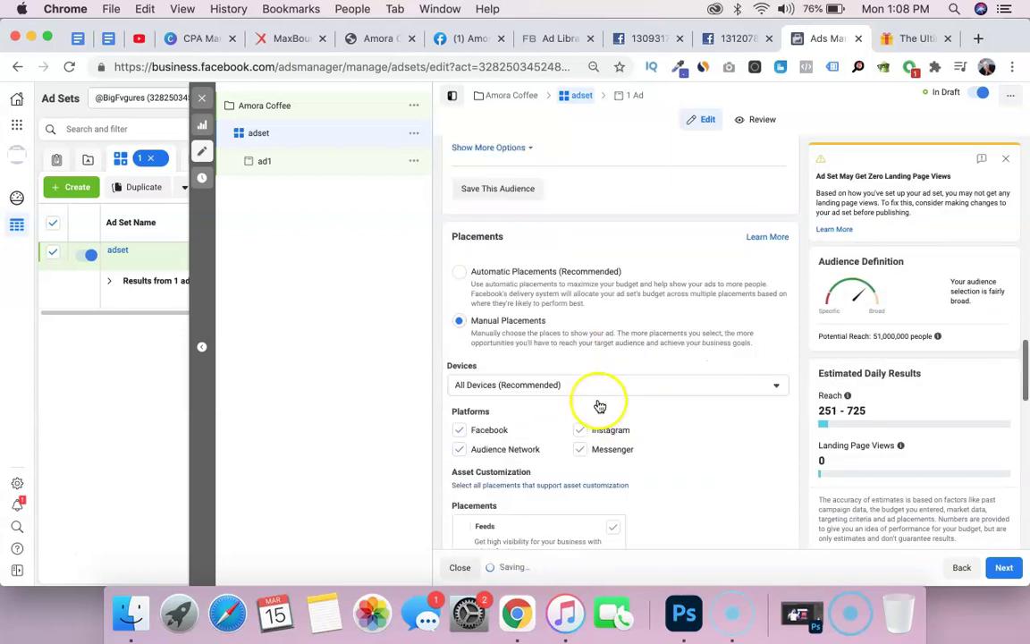
pyautogui.click(521, 386)
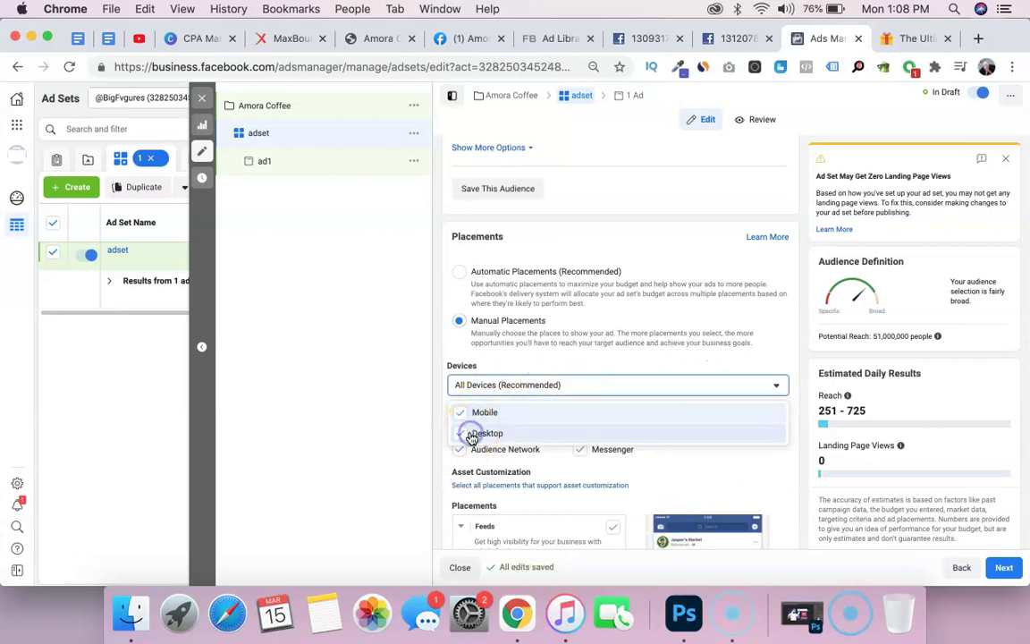
pyautogui.click(465, 432)
pyautogui.click(539, 366)
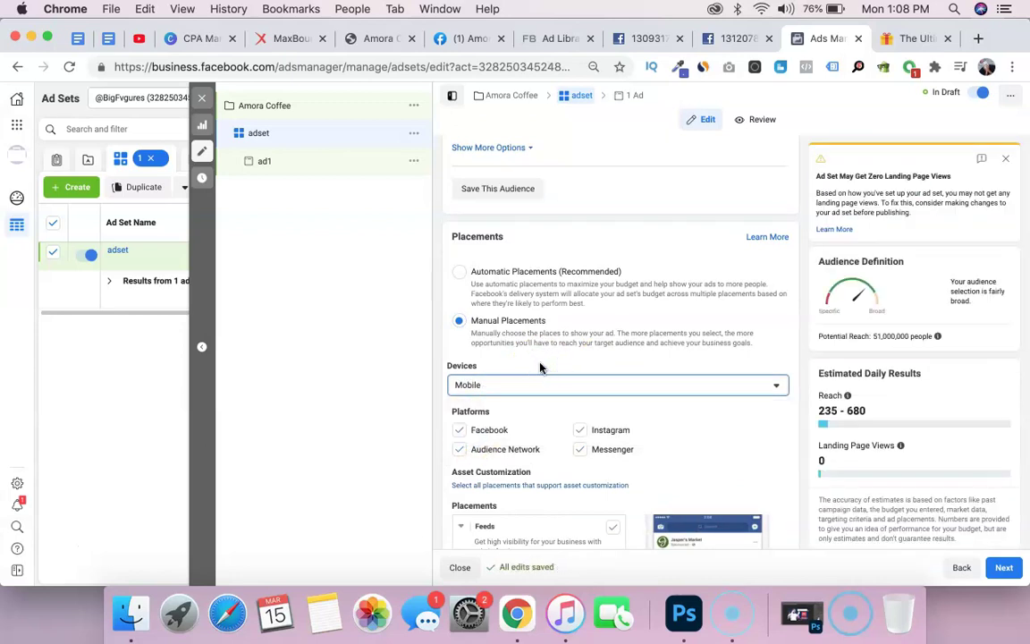
pyautogui.click(460, 449)
pyautogui.click(579, 431)
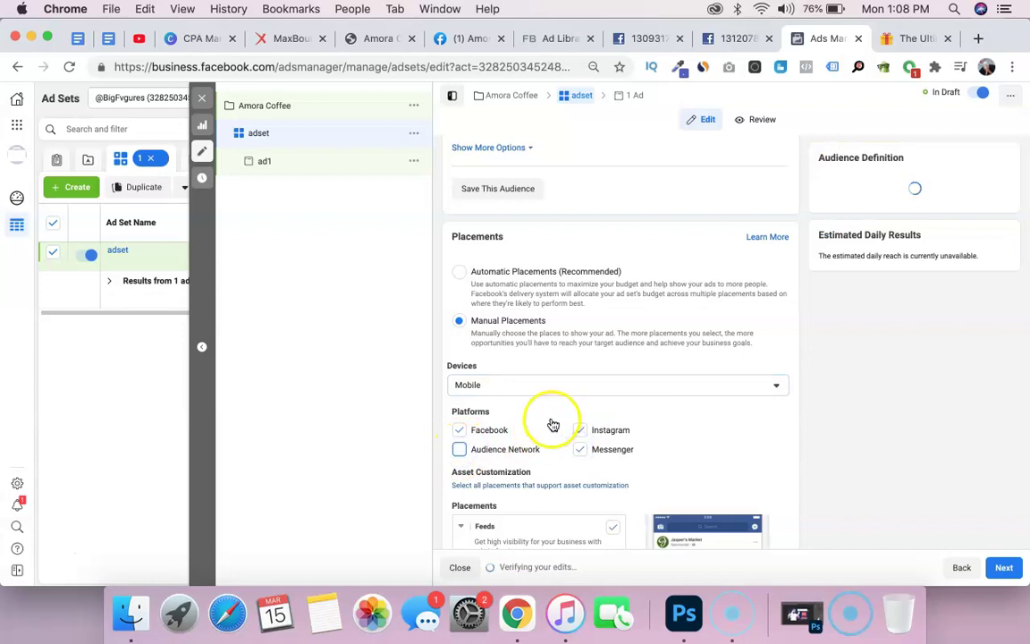
# Exclude Facebook Video Feeds, Facebook Marketplace and Facebook Groups Feed from the feed placements, keeping Facebook News Feed.
pyautogui.scroll(-5, 551, 417)
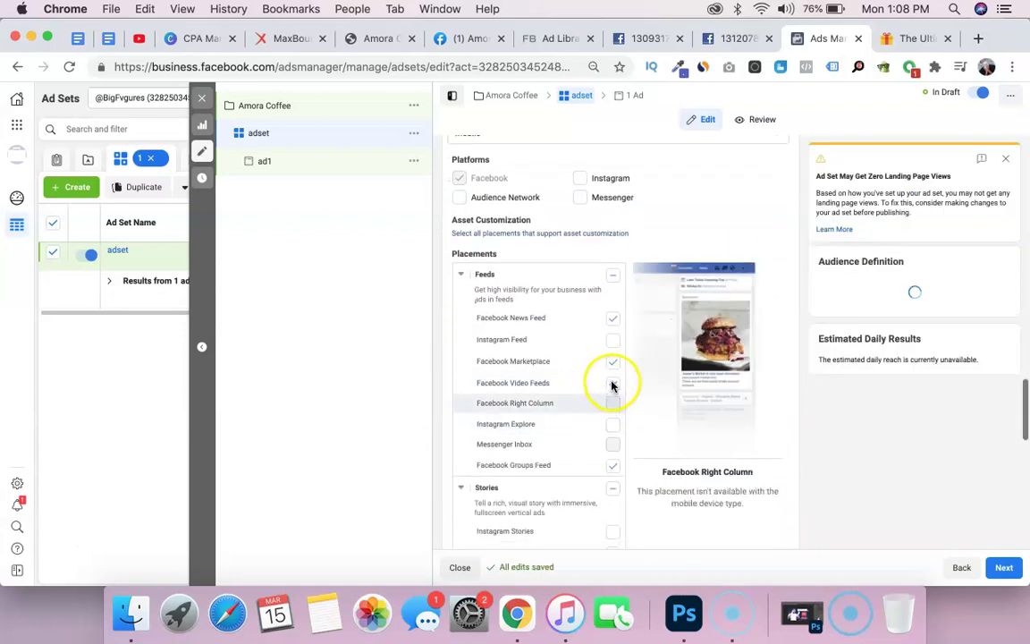
pyautogui.click(615, 382)
pyautogui.click(613, 362)
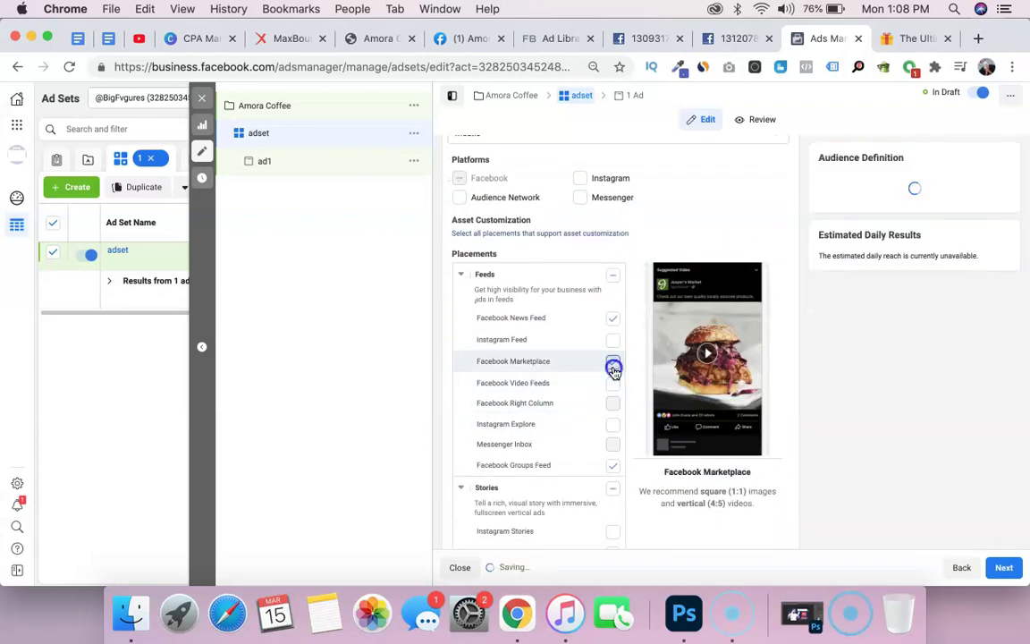
pyautogui.click(613, 466)
# Exclude the Facebook Stories, In-Stream, Facebook Search Results and Facebook Instant Articles placements.
pyautogui.scroll(-3, 613, 469)
pyautogui.click(612, 428)
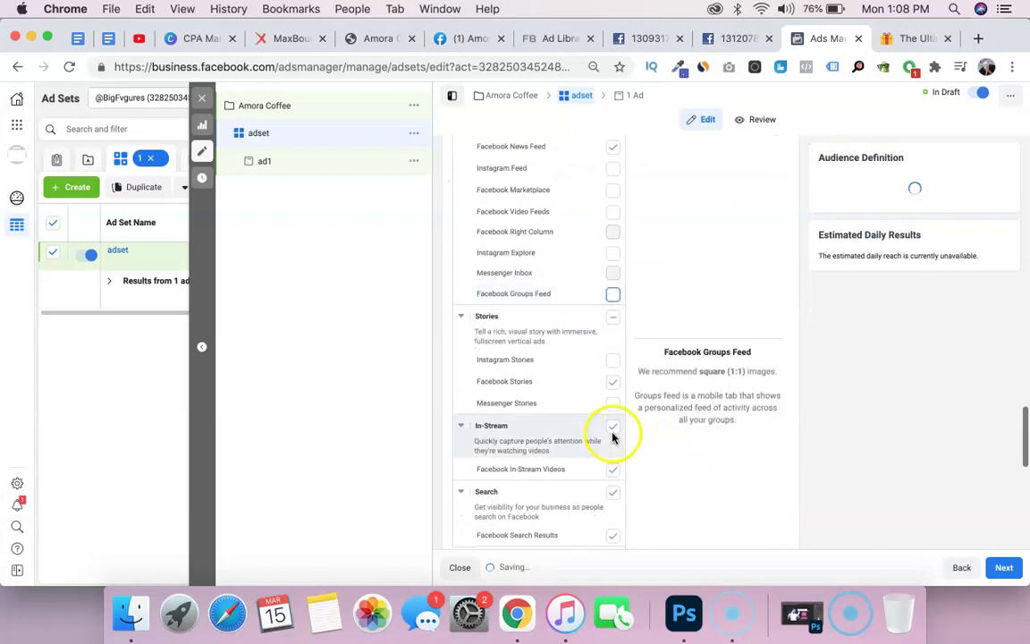
pyautogui.click(617, 387)
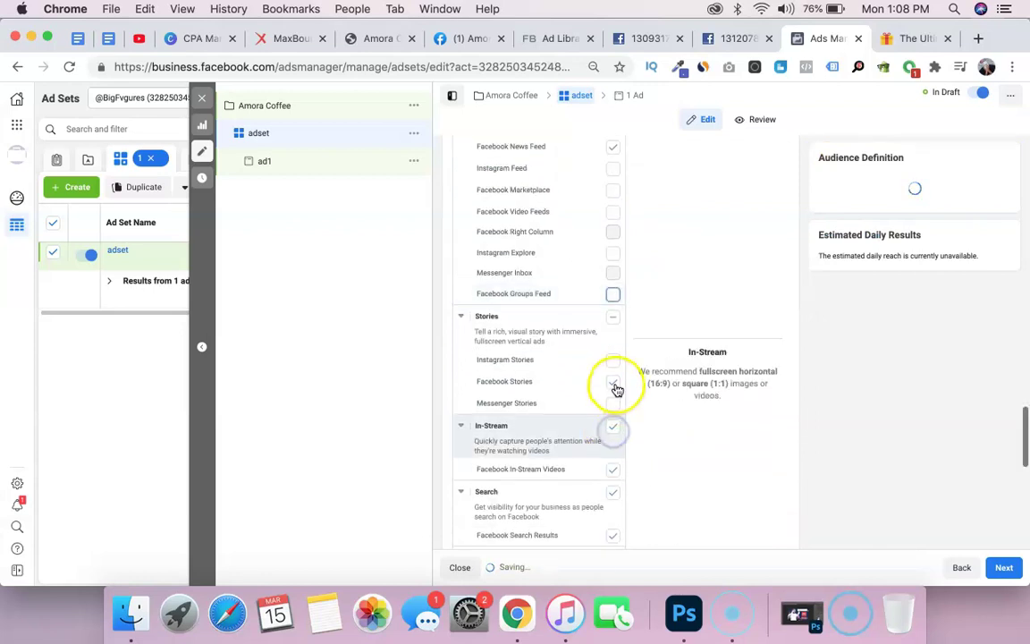
pyautogui.click(612, 534)
pyautogui.scroll(-5, 605, 450)
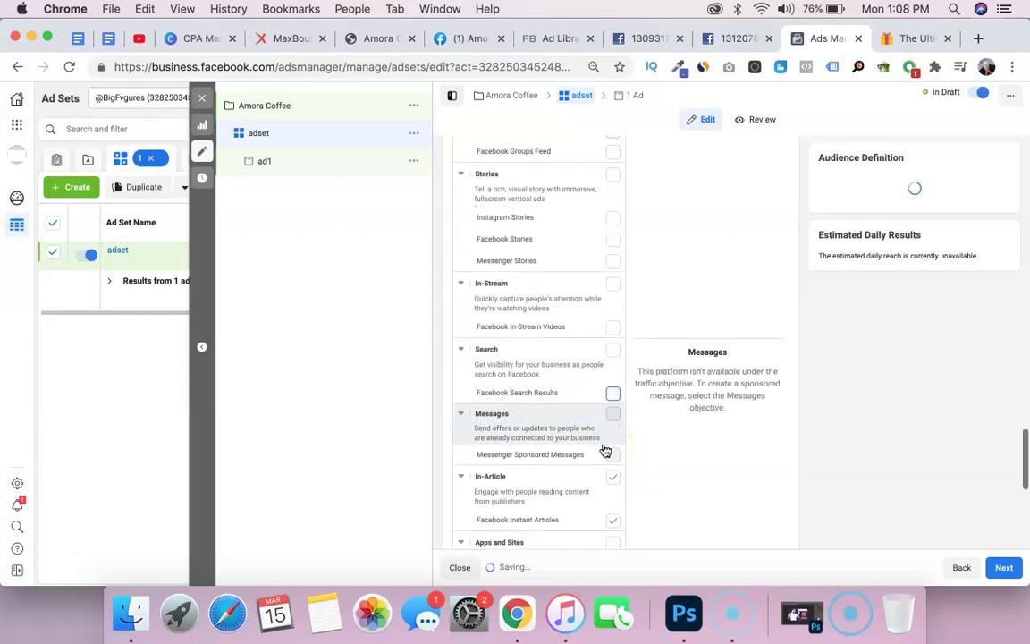
pyautogui.click(613, 465)
pyautogui.scroll(-2, 593, 430)
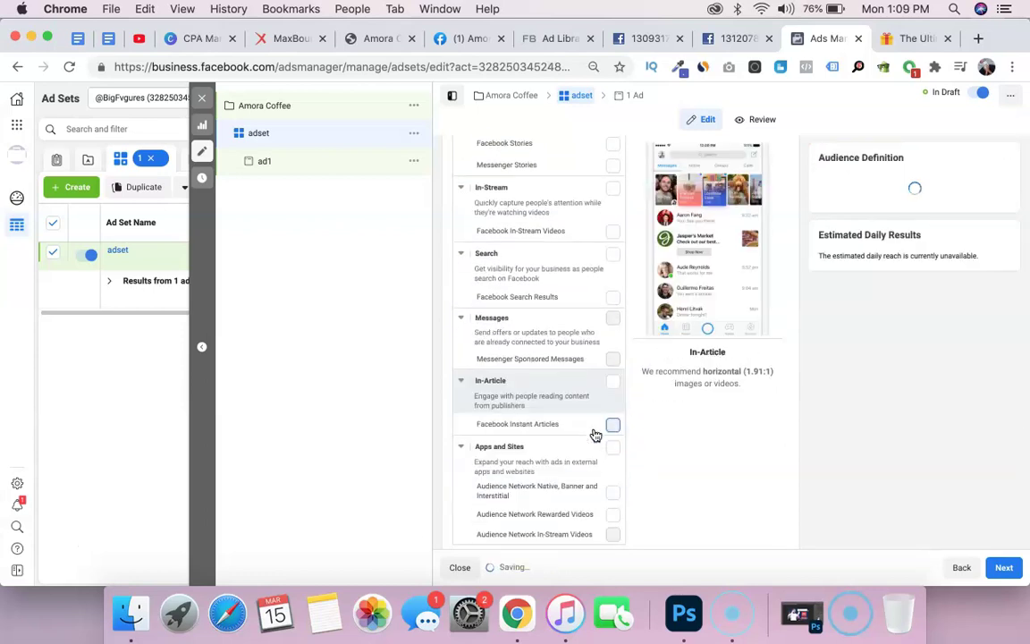
# Review the ad set's full placement list and its Optimization & Delivery settings.
pyautogui.scroll(5, 593, 430)
pyautogui.scroll(5, 595, 435)
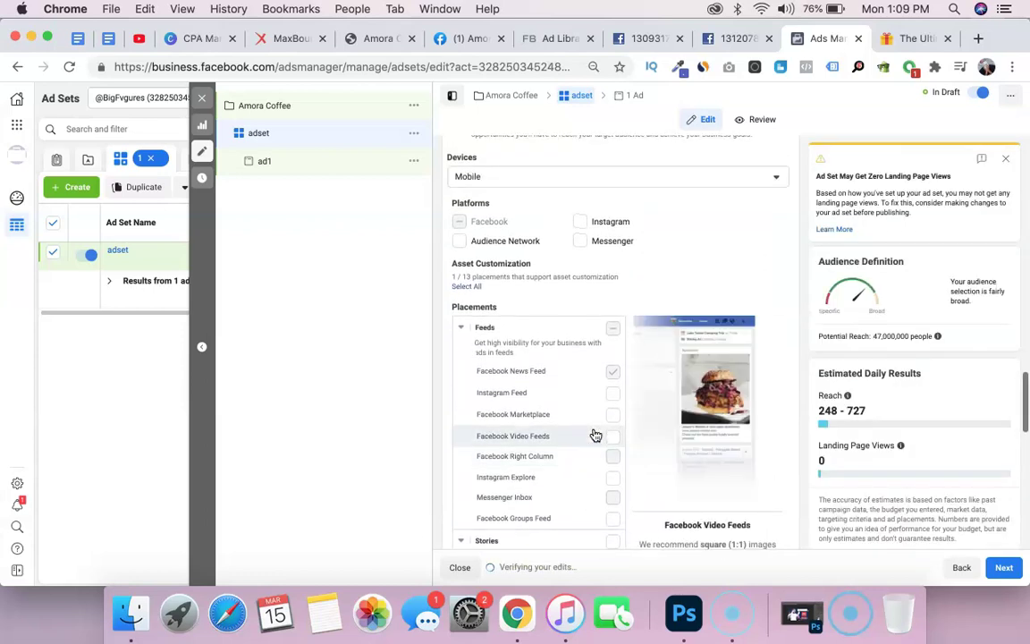
pyautogui.scroll(-15, 595, 435)
pyautogui.scroll(10, 596, 435)
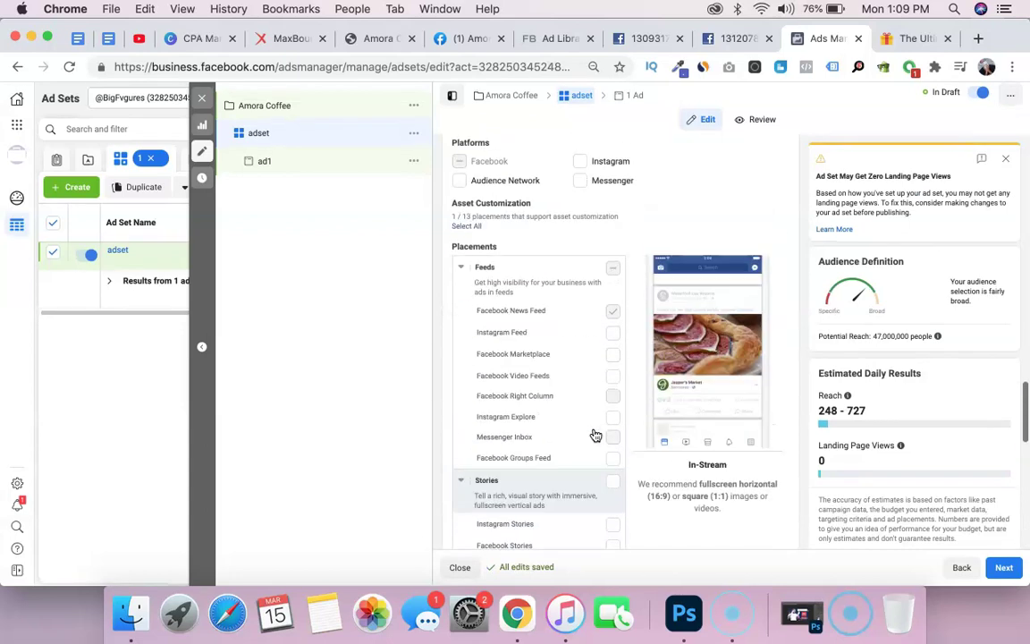
pyautogui.scroll(-15, 595, 435)
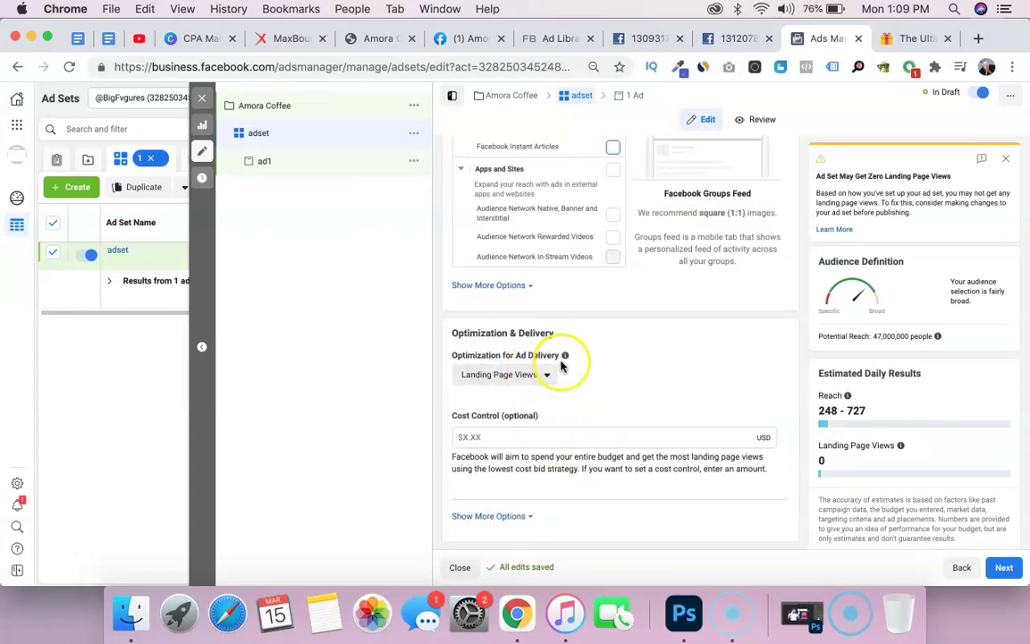
pyautogui.scroll(8, 597, 361)
pyautogui.scroll(12, 596, 361)
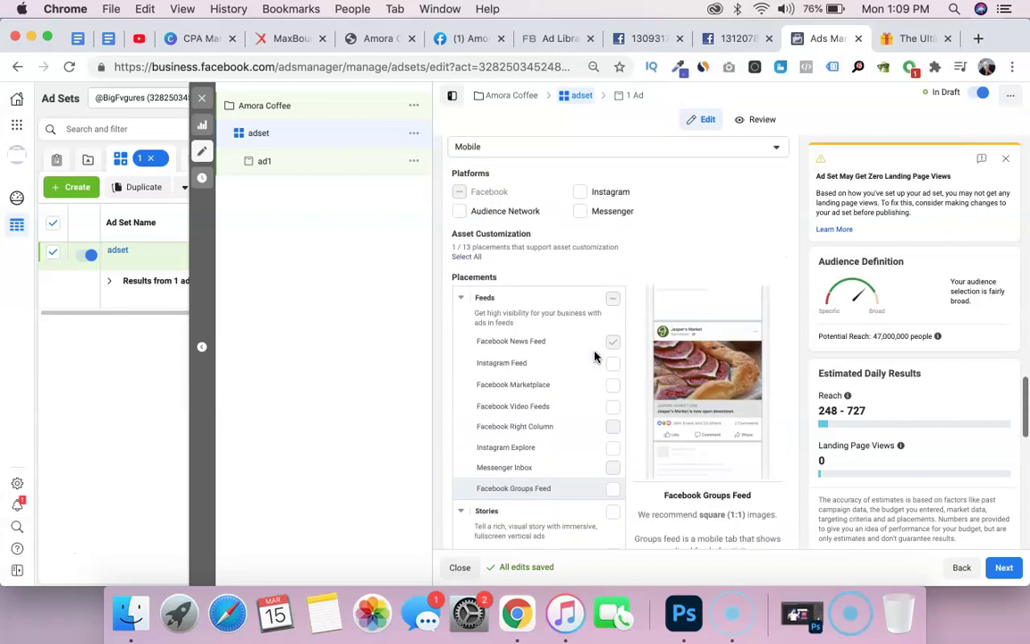
# Browse the suggested detailed targeting options related to the Coffee interest, then close the list without adding any.
pyautogui.scroll(10, 595, 356)
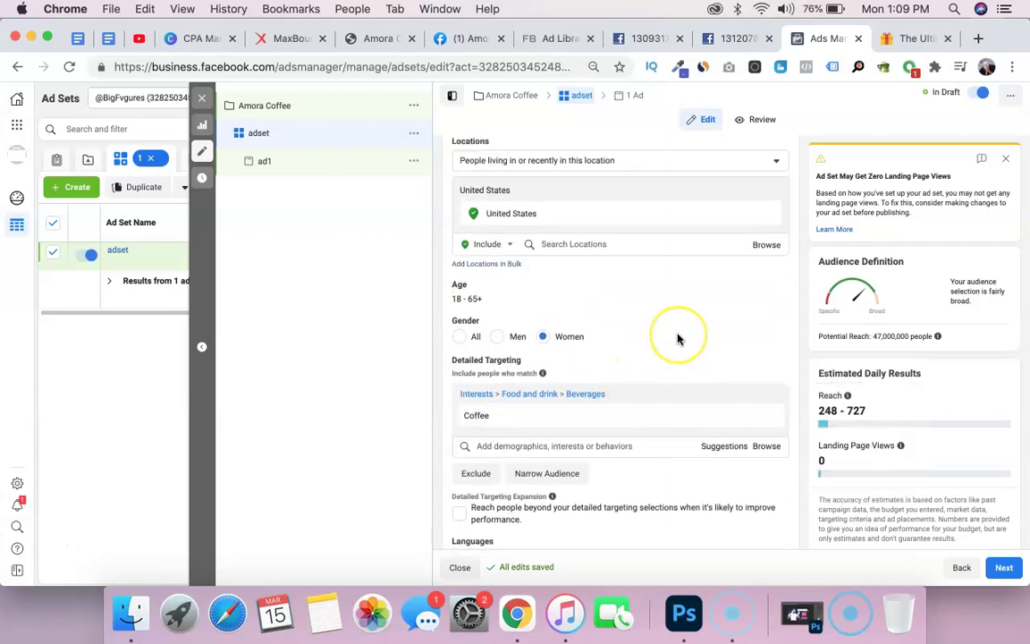
pyautogui.click(715, 445)
pyautogui.scroll(-3, 699, 379)
pyautogui.moveTo(657, 363)
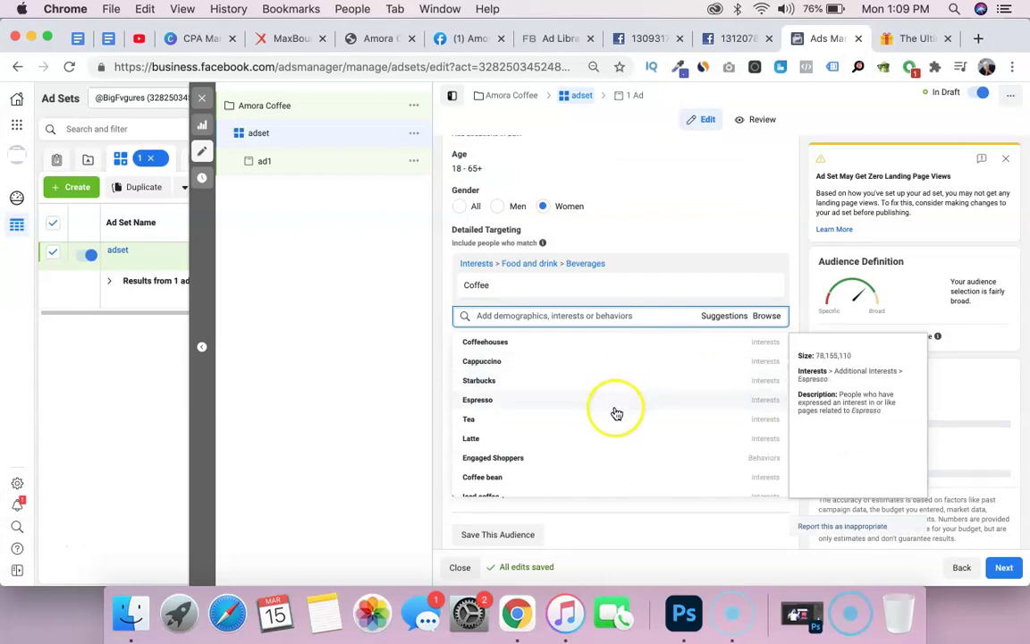
pyautogui.scroll(-3, 607, 425)
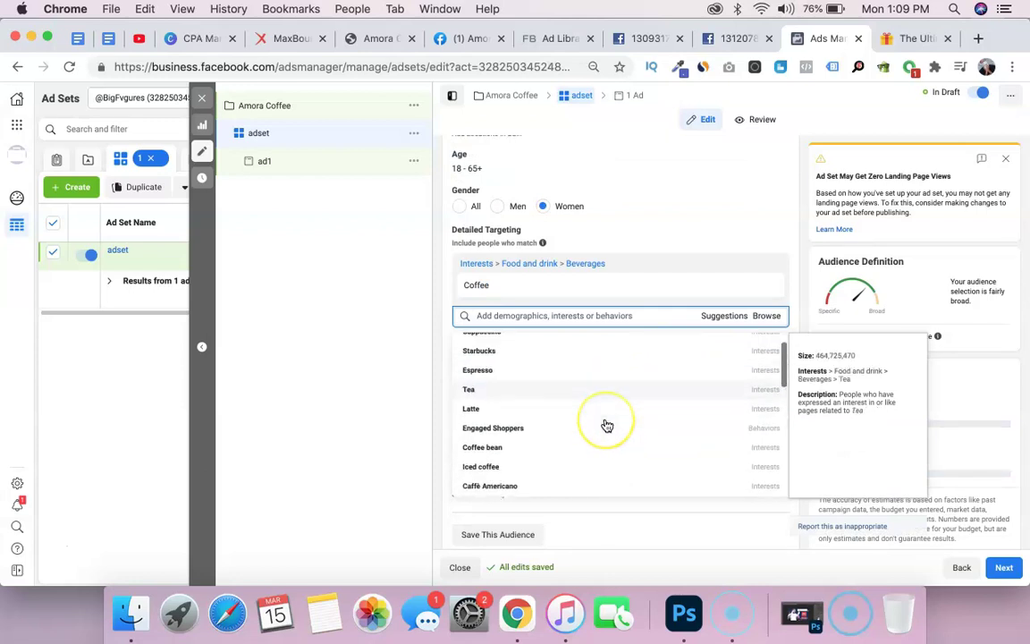
pyautogui.scroll(-5, 607, 426)
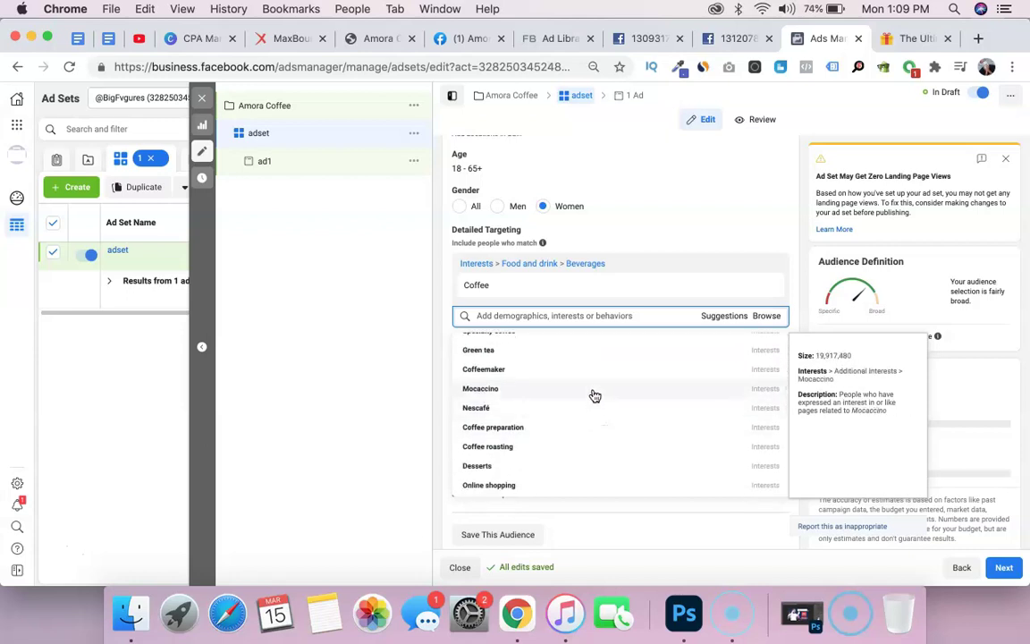
pyautogui.scroll(-5, 581, 427)
pyautogui.scroll(10, 575, 432)
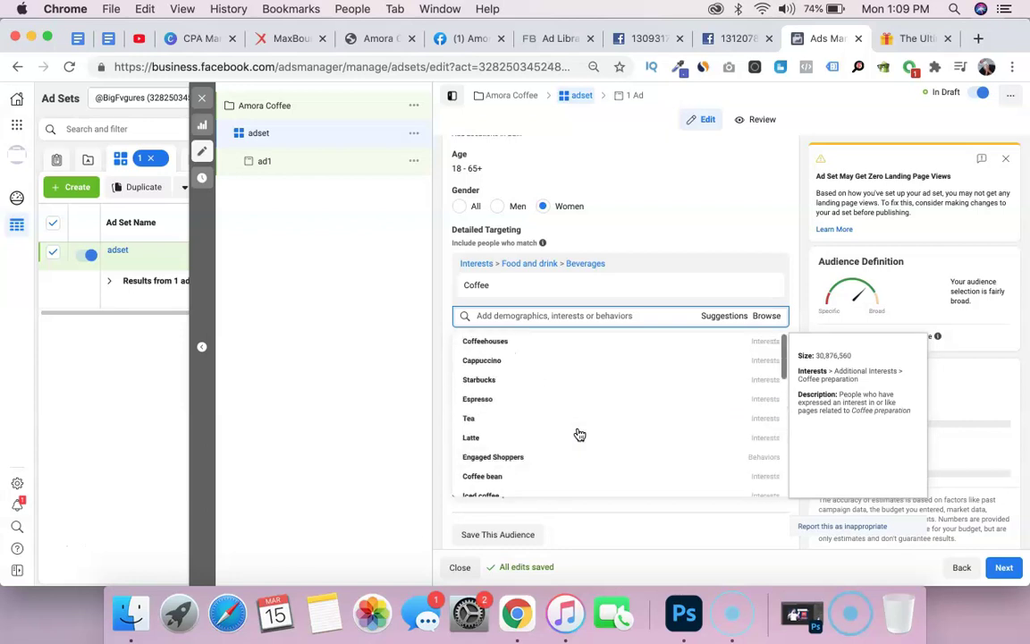
pyautogui.click(640, 230)
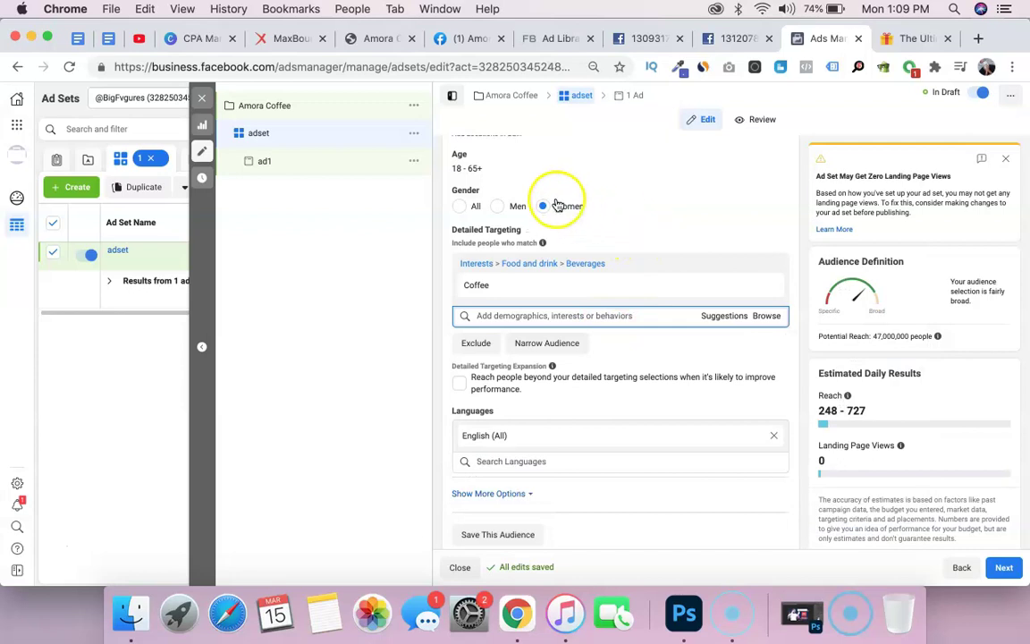
# Open ad1 and look through its identity and format settings down to the ad creative.
pyautogui.click(285, 169)
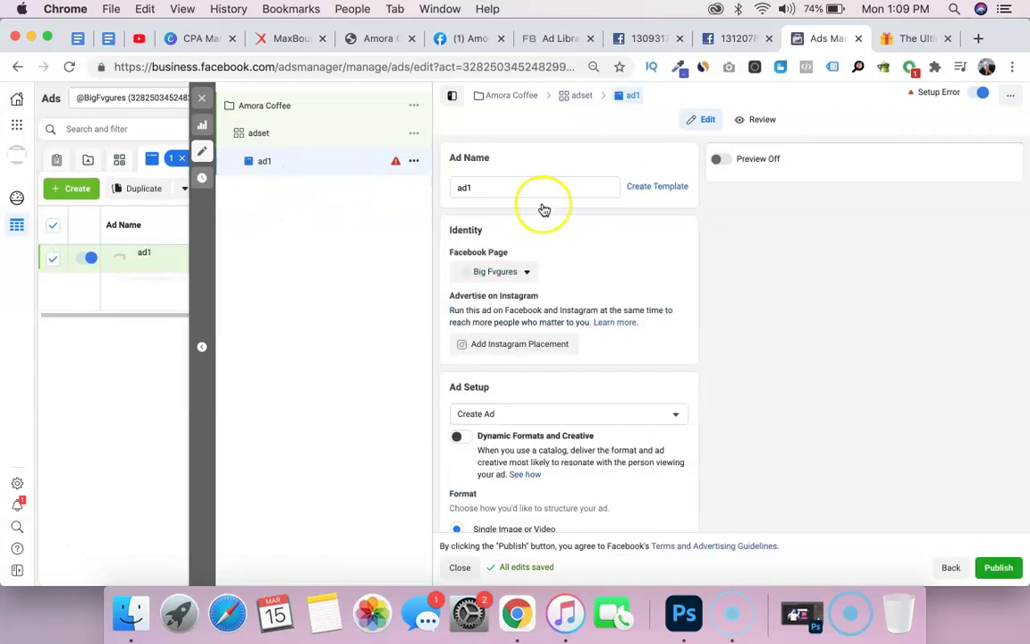
pyautogui.scroll(-1, 569, 271)
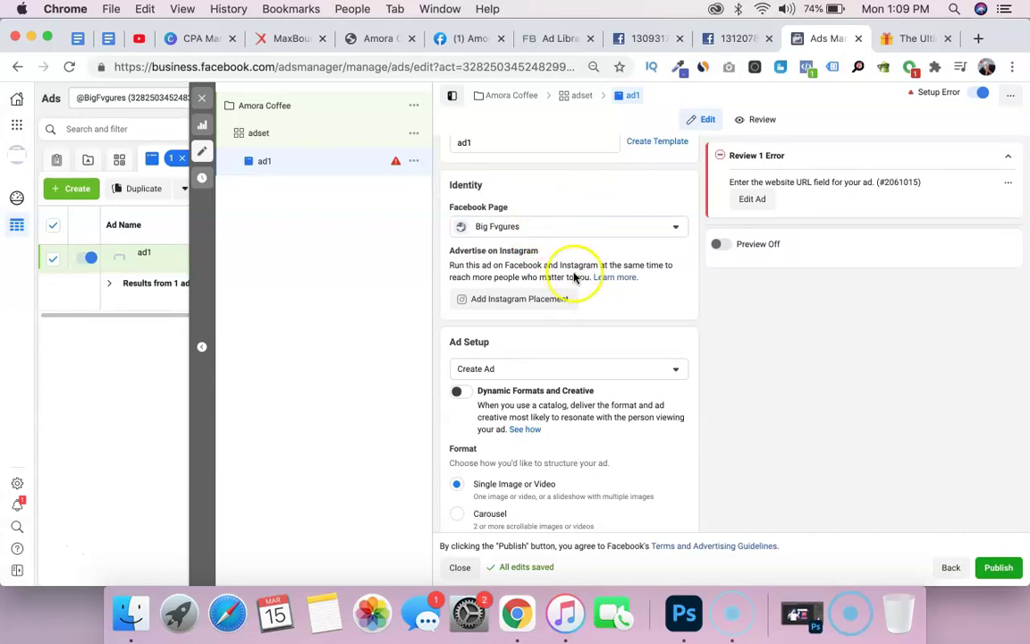
pyautogui.scroll(-5, 569, 268)
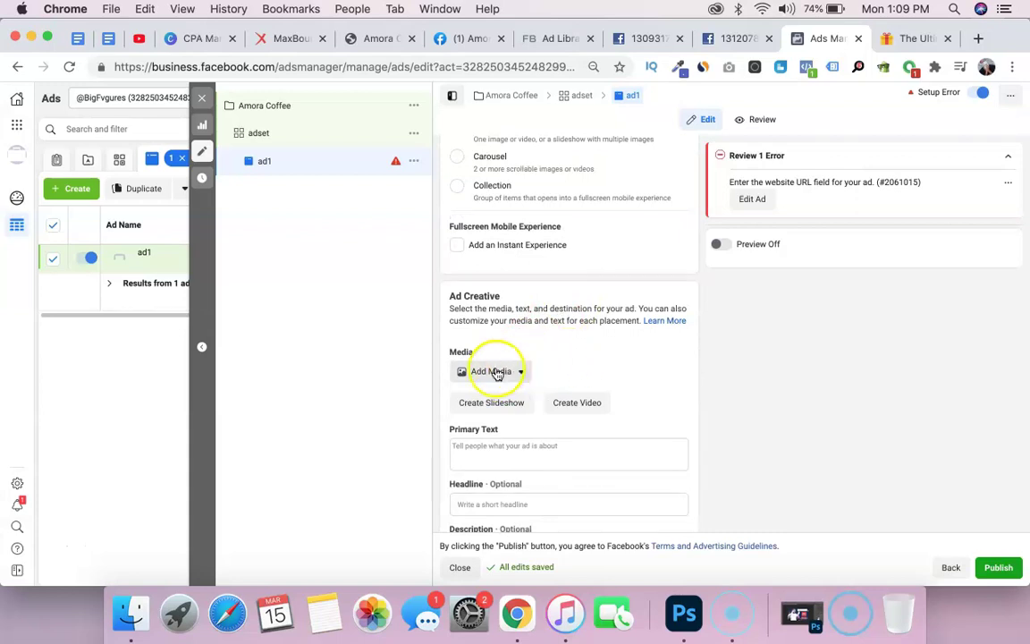
# Download the two Amora Coffee ad images from their open browser tabs and close both tabs.
pyautogui.click(730, 39)
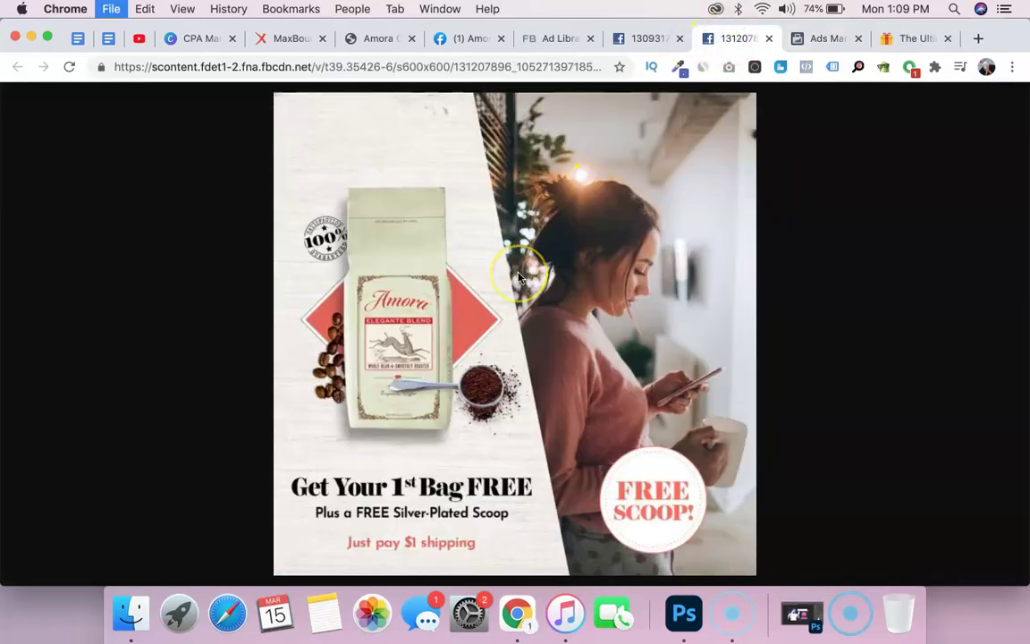
pyautogui.press('Return')
pyautogui.click(640, 39)
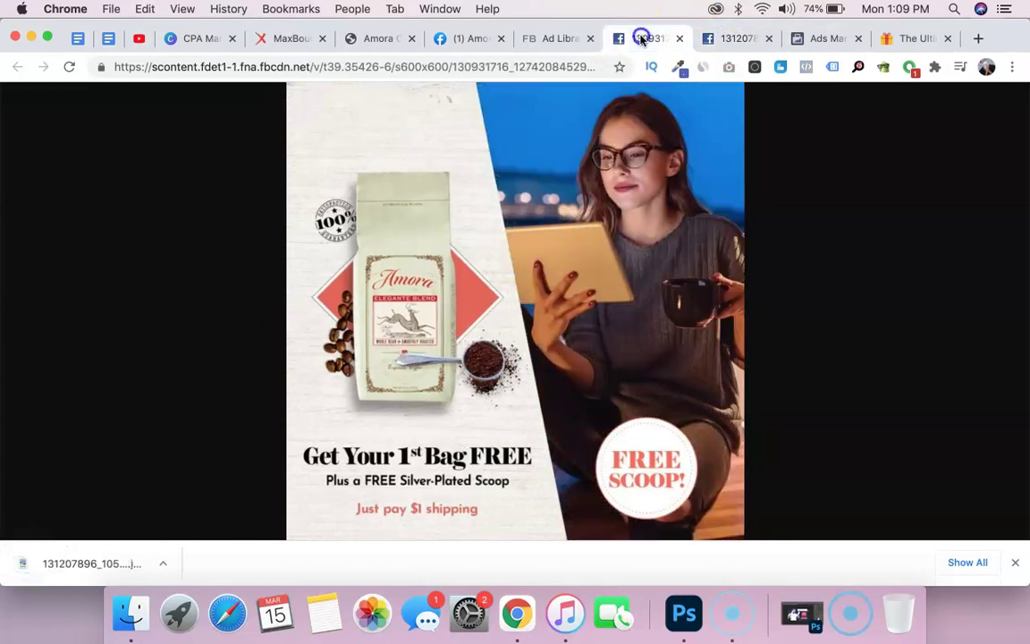
pyautogui.press('super+s')
pyautogui.press('Return')
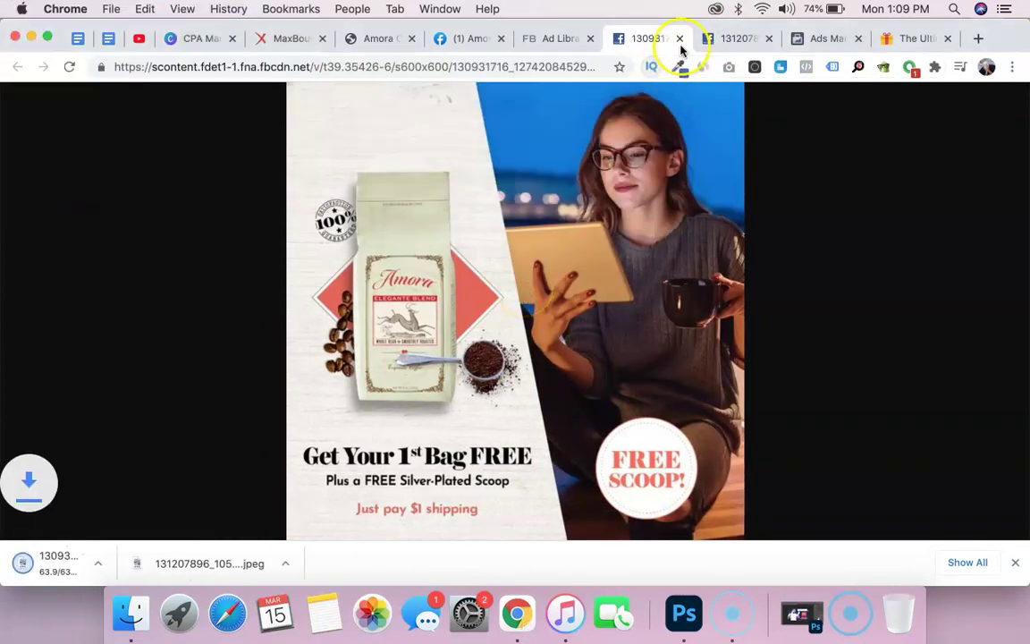
pyautogui.click(679, 39)
pyautogui.click(679, 38)
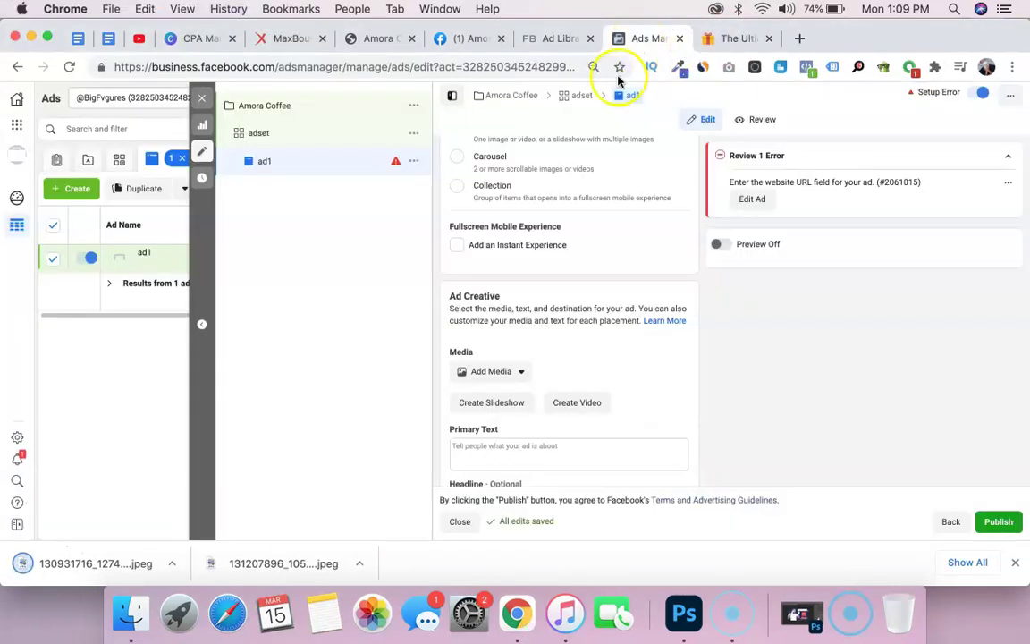
# Upload the downloaded Amora Coffee images and use the 130931716 image of the woman with a tablet as ad1's media.
pyautogui.click(484, 371)
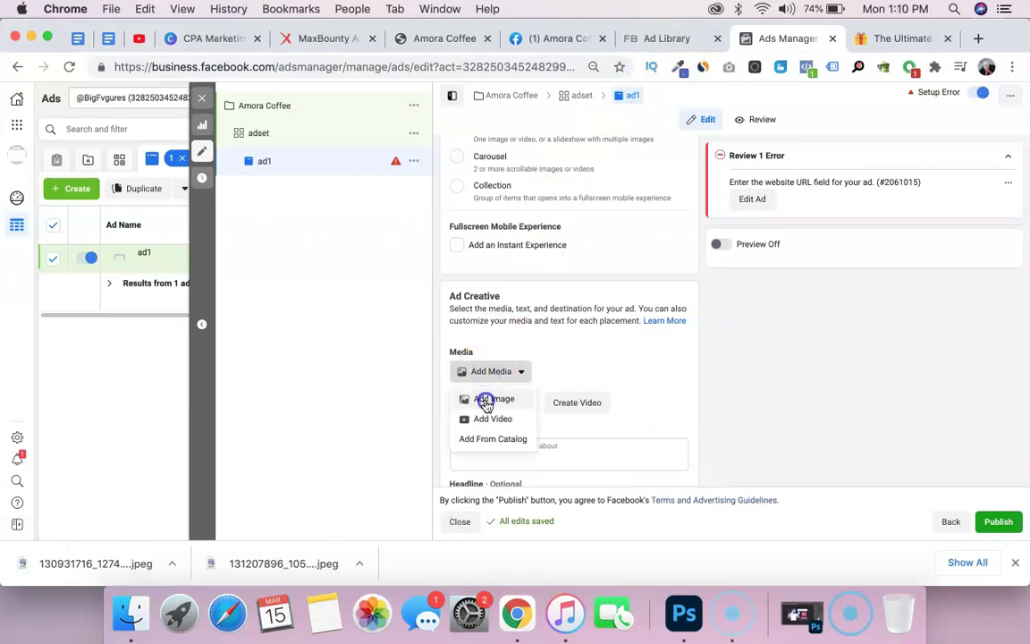
pyautogui.click(486, 401)
pyautogui.click(256, 146)
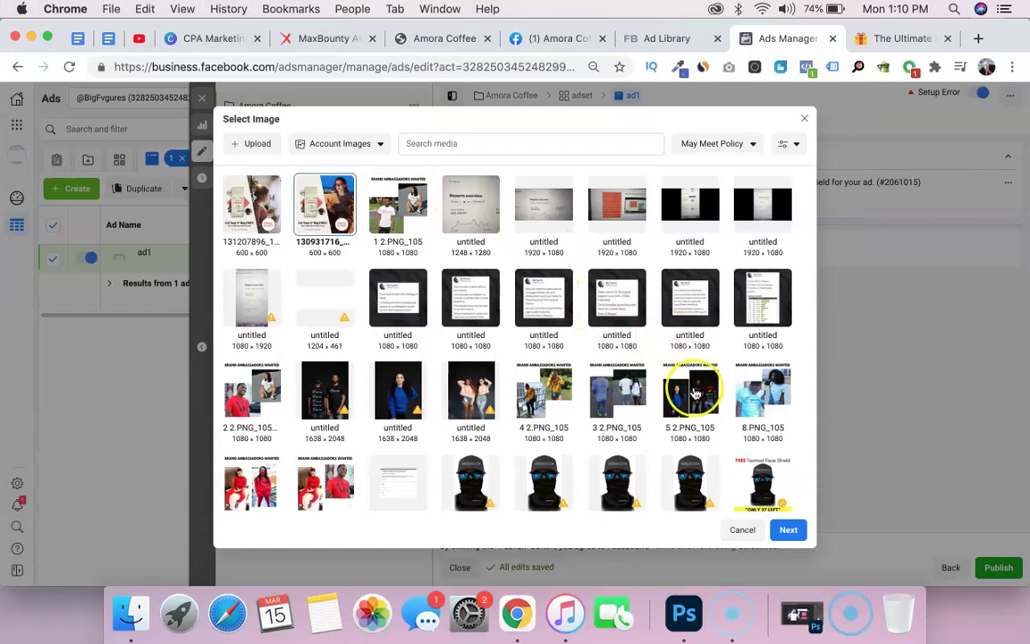
pyautogui.click(786, 529)
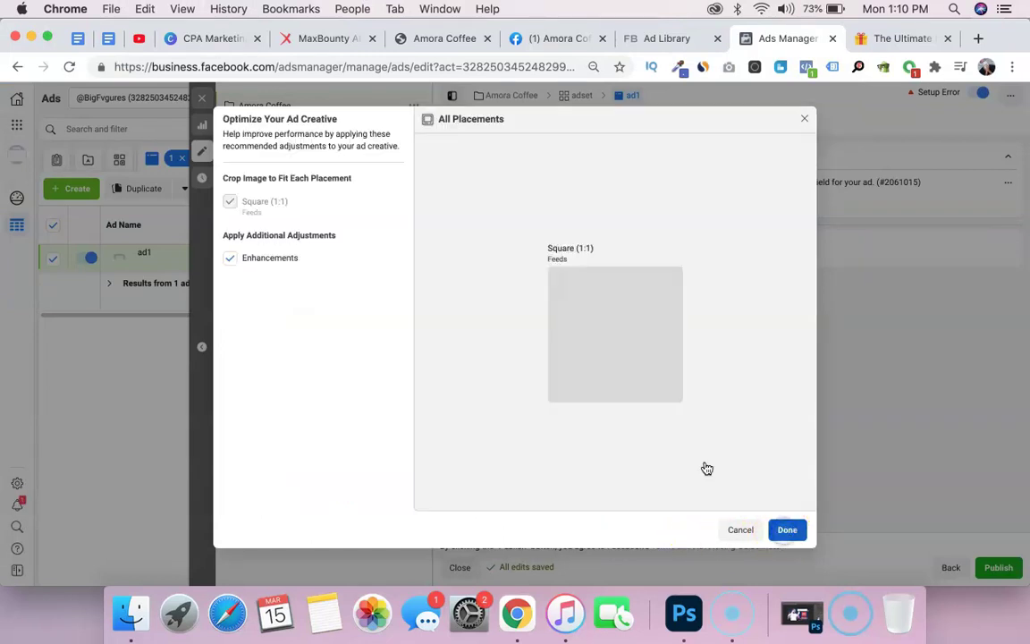
pyautogui.click(786, 530)
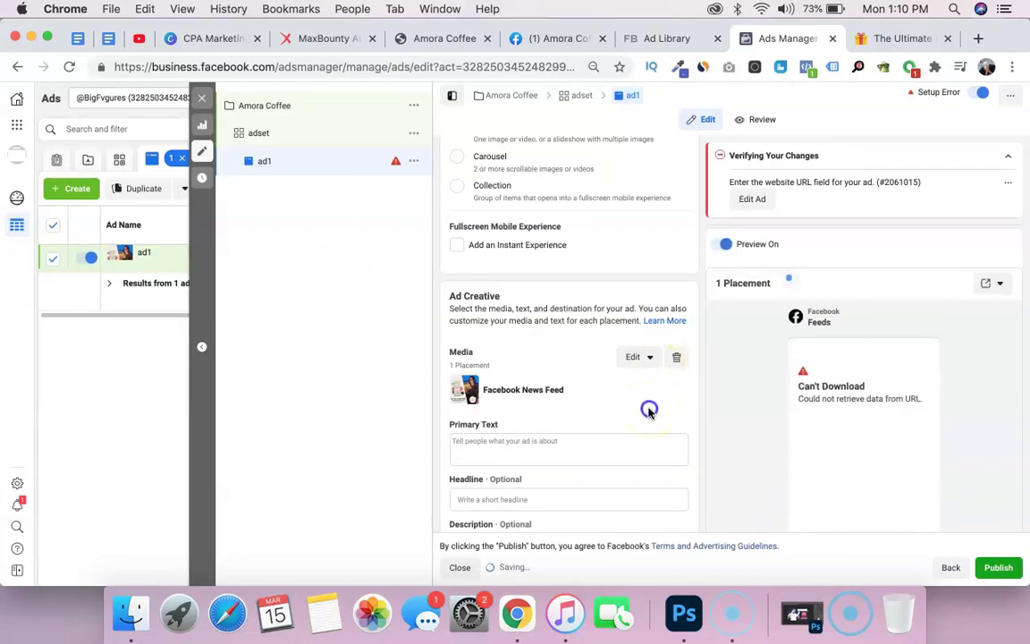
pyautogui.click(439, 40)
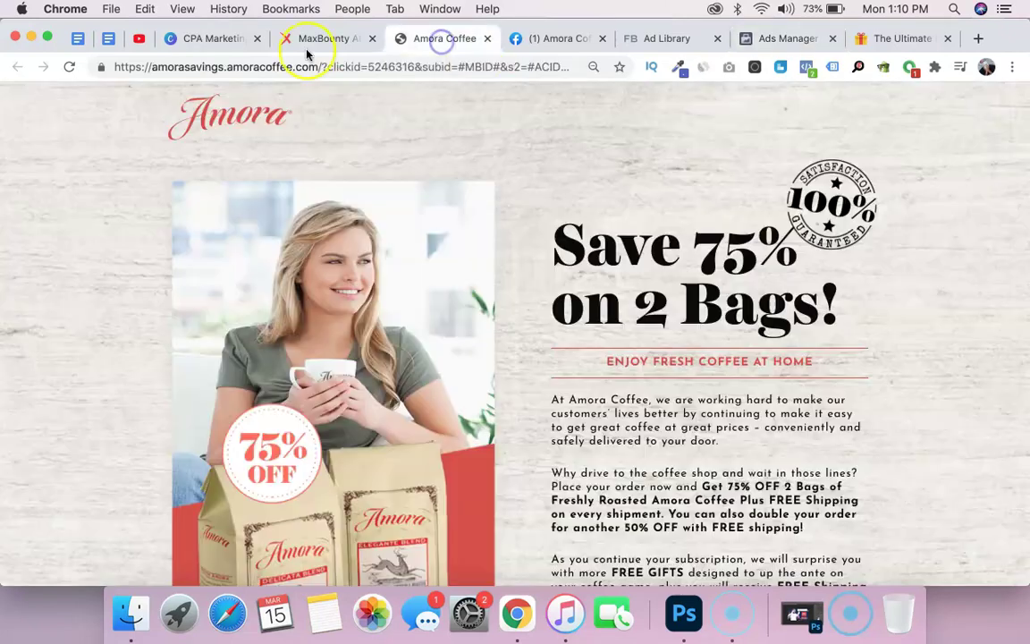
pyautogui.moveTo(319, 66); pyautogui.dragTo(131, 69)
pyautogui.press('super+c')
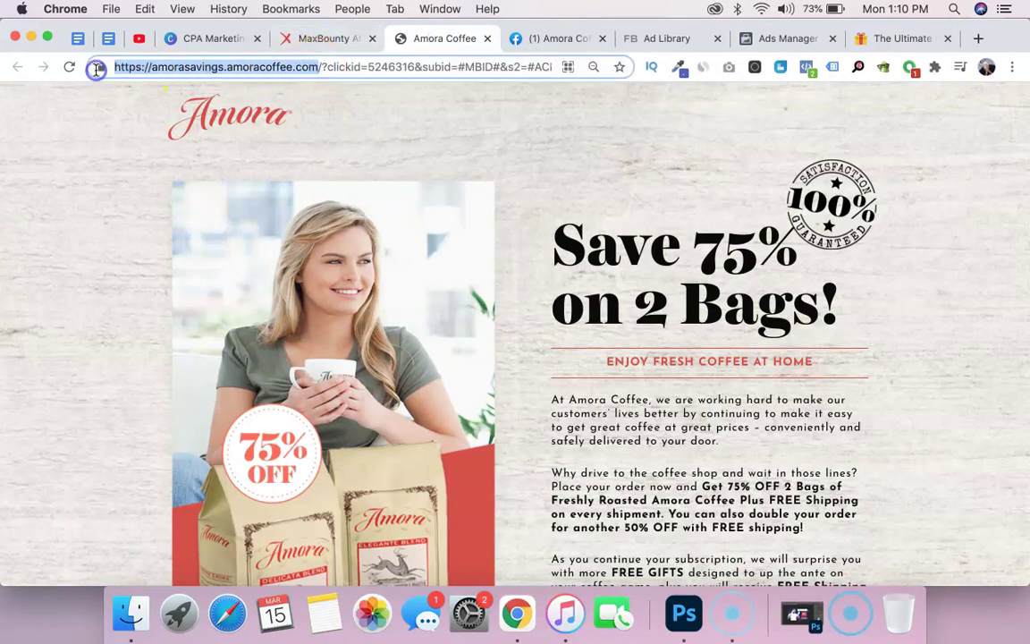
pyautogui.click(759, 39)
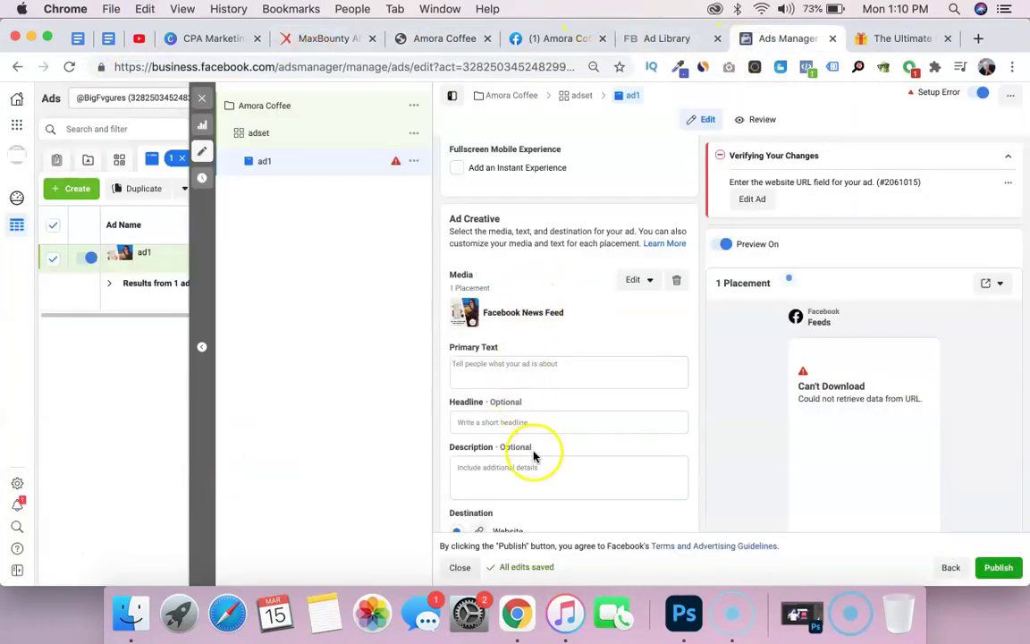
pyautogui.scroll(-5, 535, 456)
pyautogui.click(524, 367)
pyautogui.press('super+v')
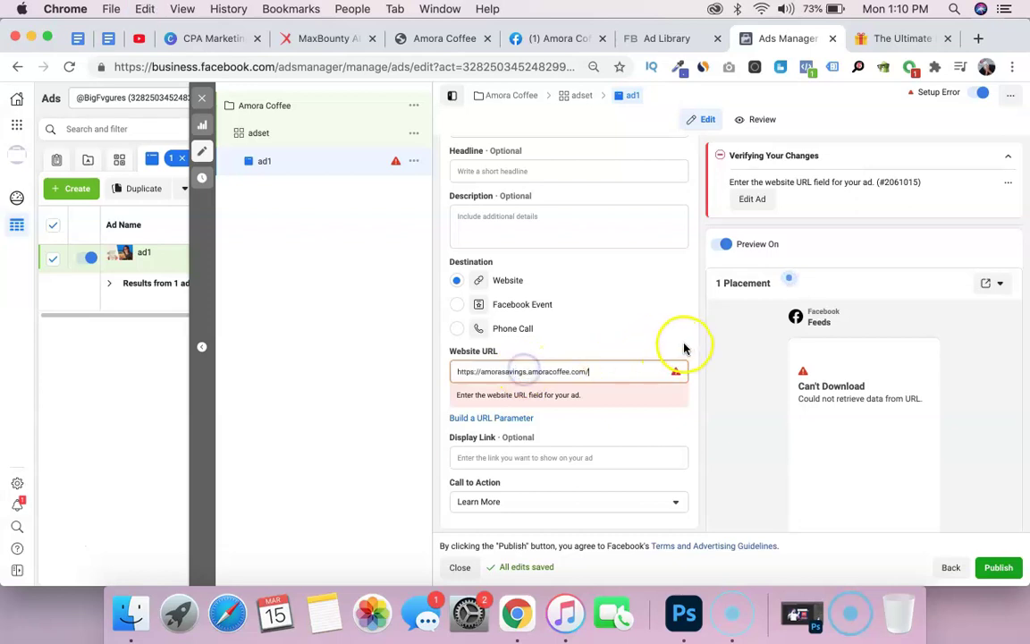
# Copy the "Working from Home...Need Coffee?" ad text from the Amora Coffee ad in the Ad Library and use it as ad1's primary text.
pyautogui.scroll(5, 689, 348)
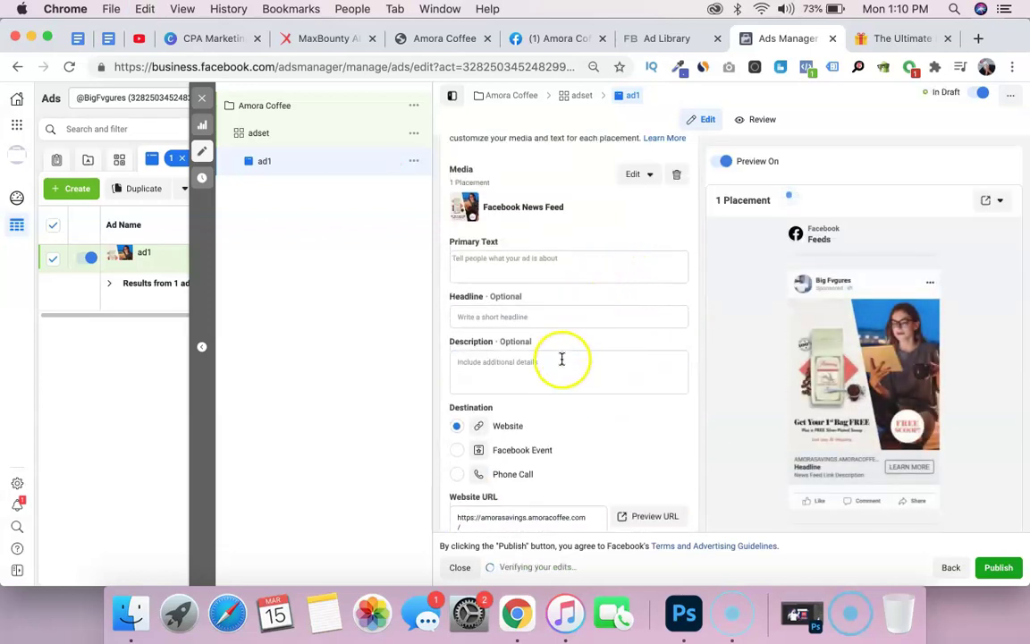
pyautogui.click(664, 41)
pyautogui.scroll(-3, 465, 295)
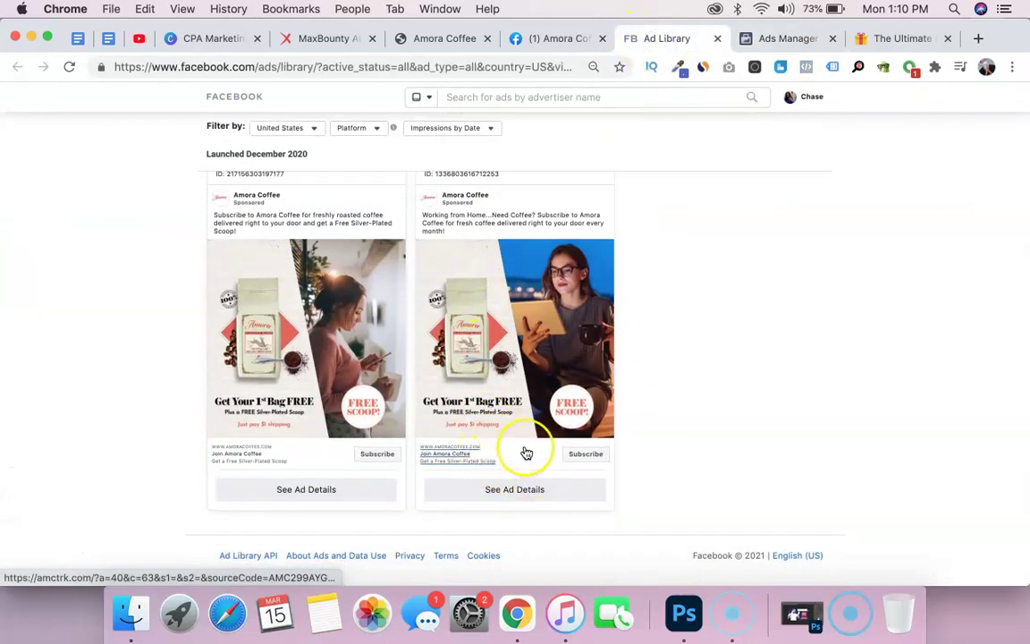
pyautogui.tripleClick(489, 226)
pyautogui.hotkey('ctrl', 'c')
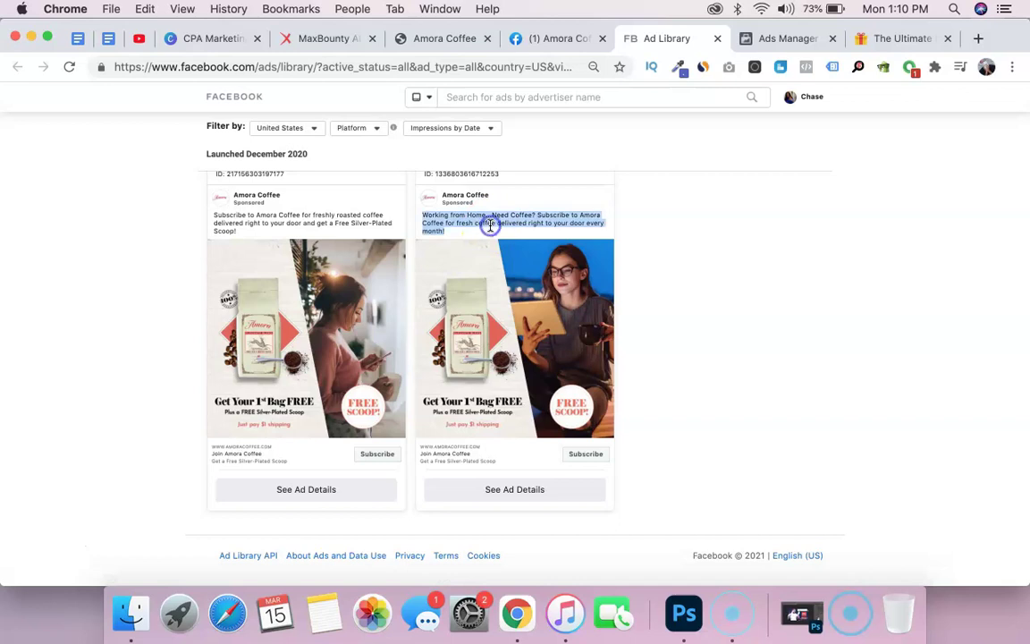
pyautogui.click(762, 39)
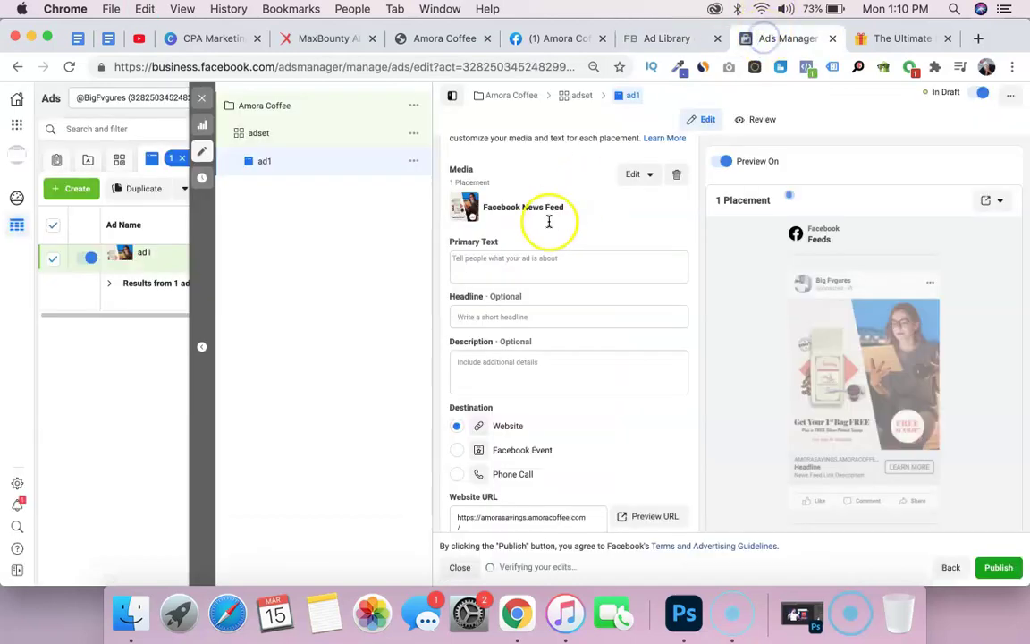
pyautogui.click(518, 257)
pyautogui.hotkey('ctrl', 'v')
pyautogui.press('BackSpace')
pyautogui.click(603, 225)
pyautogui.click(670, 42)
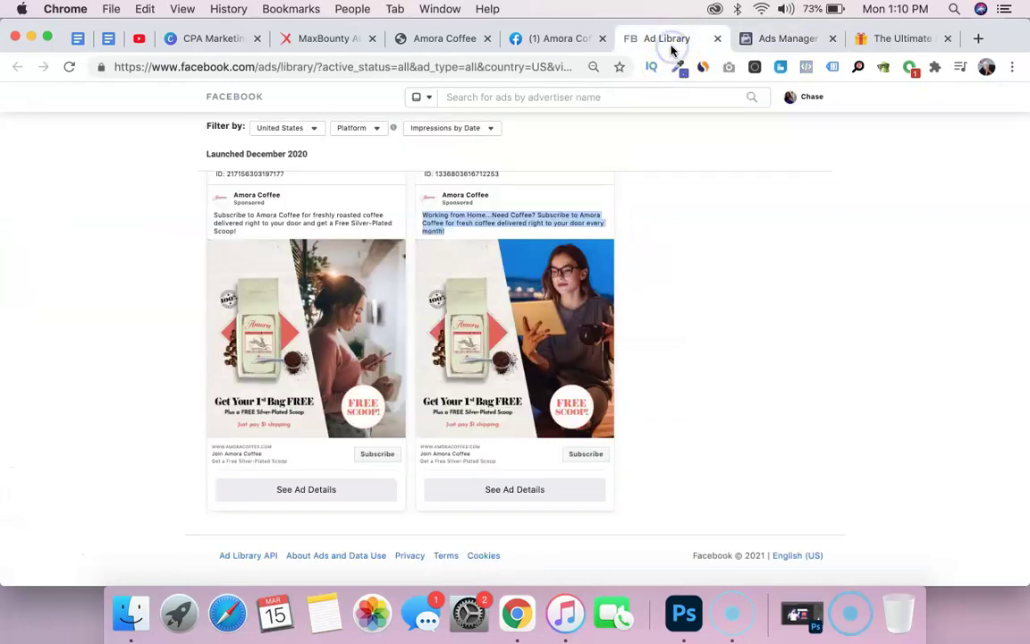
pyautogui.click(754, 39)
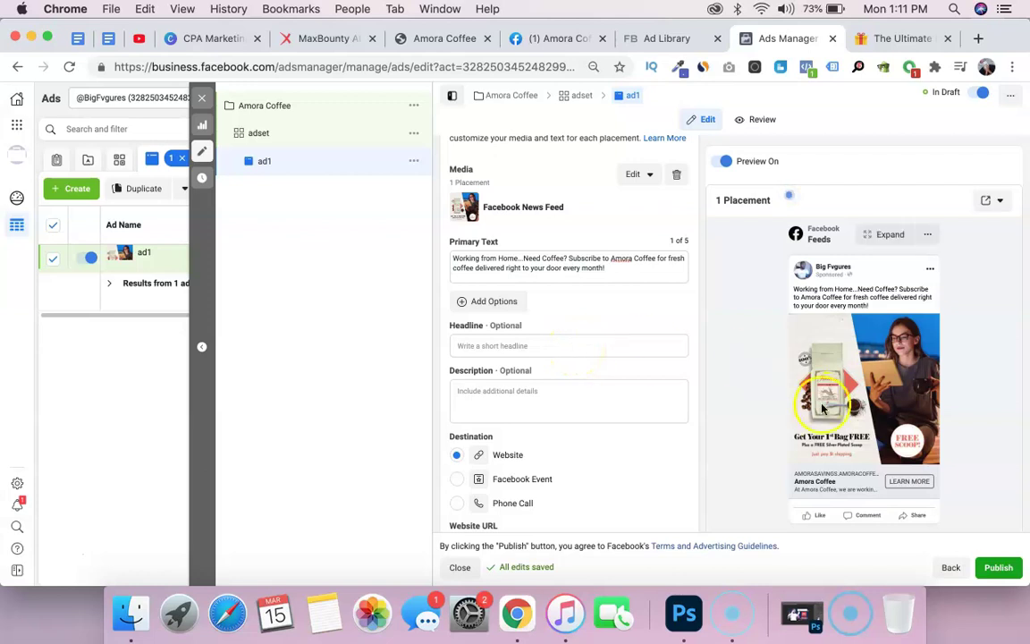
# Dismiss the missing-pixel notice below ad1's website URL and look over the remaining ad settings.
pyautogui.scroll(-3, 599, 357)
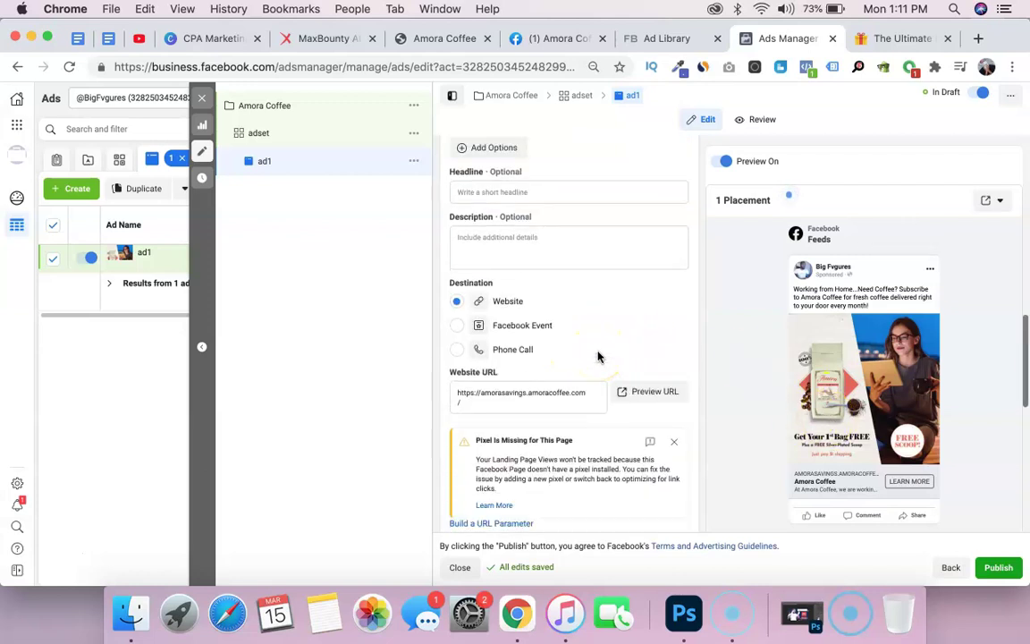
pyautogui.scroll(-2, 599, 357)
pyautogui.click(673, 341)
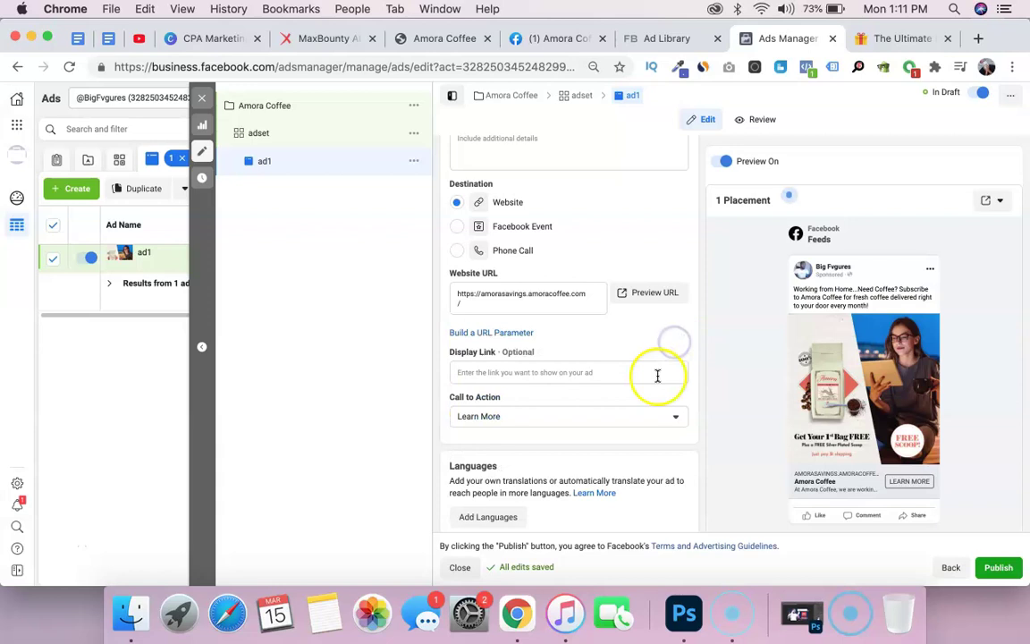
pyautogui.scroll(-2, 657, 374)
pyautogui.scroll(-1, 546, 408)
pyautogui.scroll(12, 545, 409)
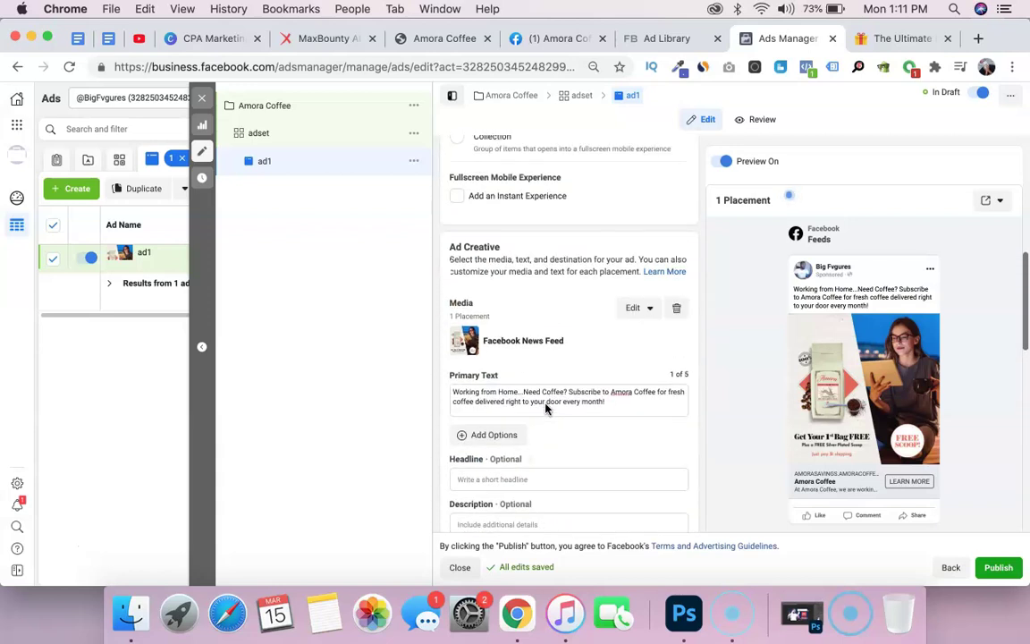
# Duplicate ad1 and change the copy's media to the 131207896 image, keeping the recommended creative adjustments.
pyautogui.click(570, 366)
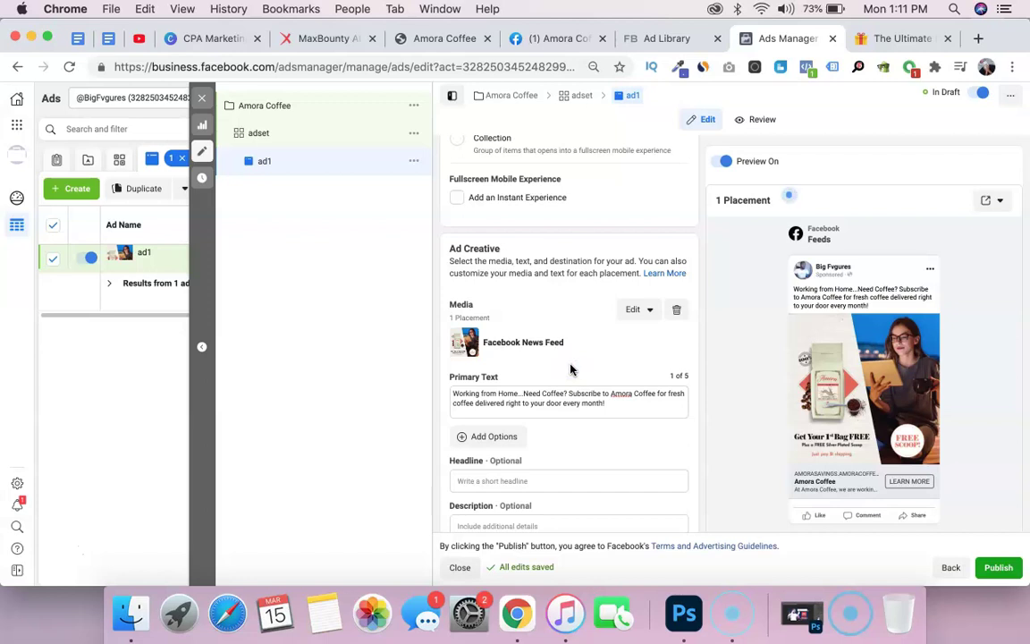
pyautogui.press('super+v')
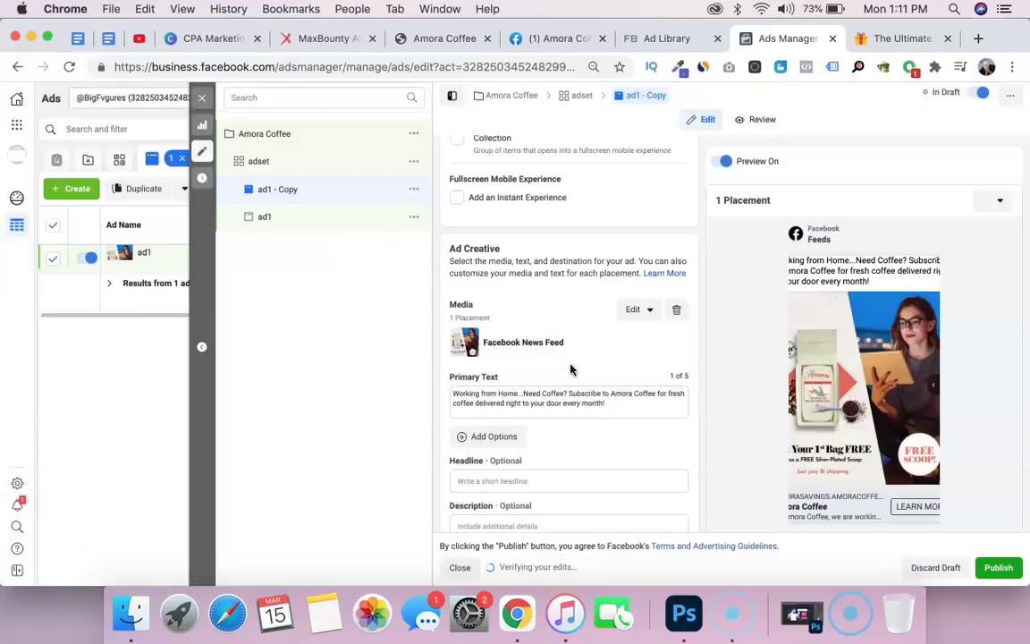
pyautogui.click(632, 309)
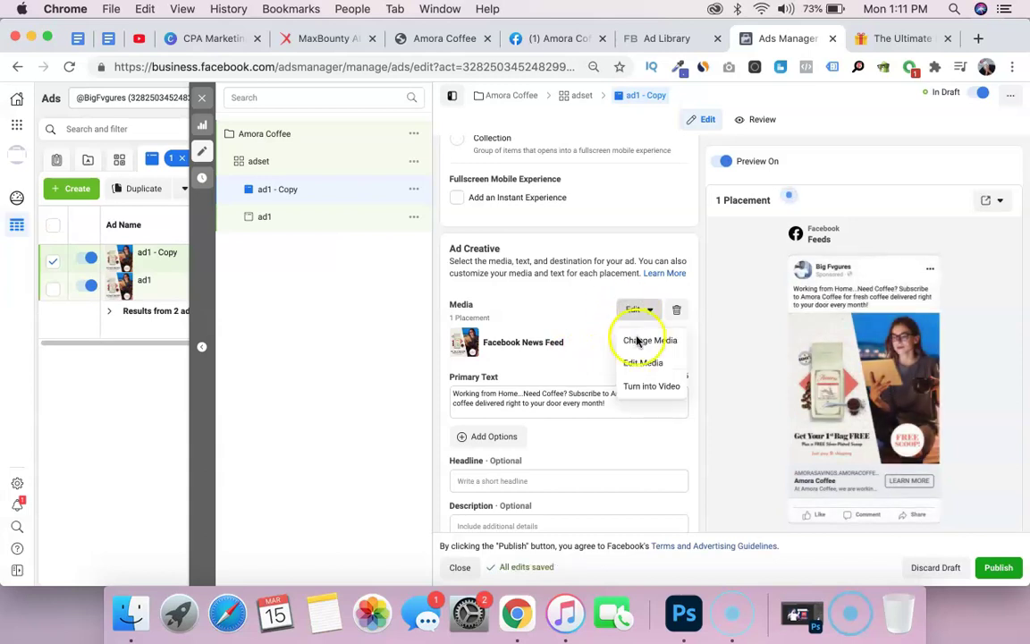
pyautogui.click(637, 345)
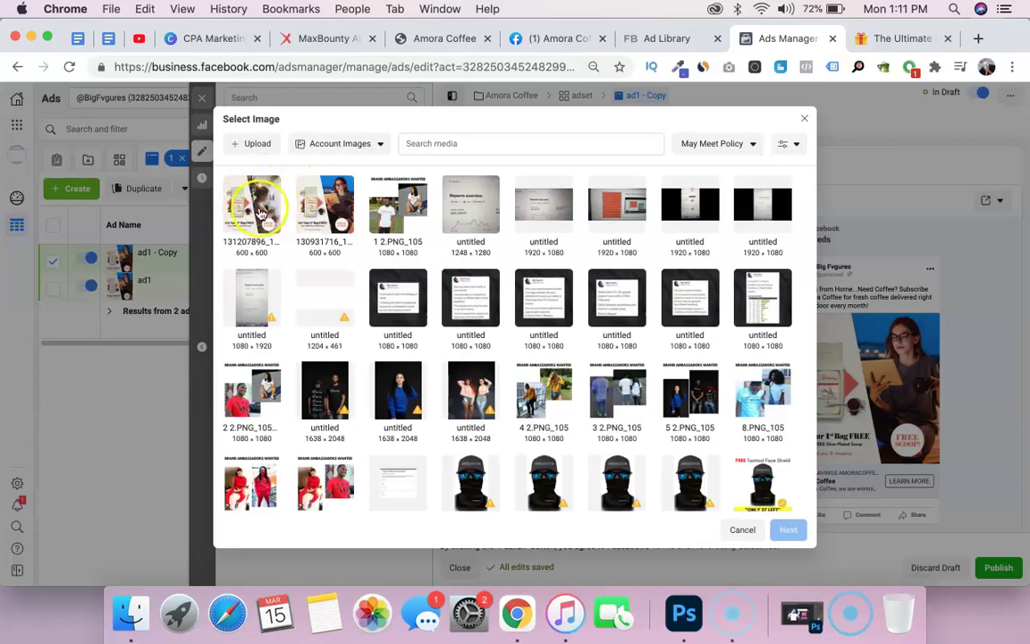
pyautogui.click(258, 212)
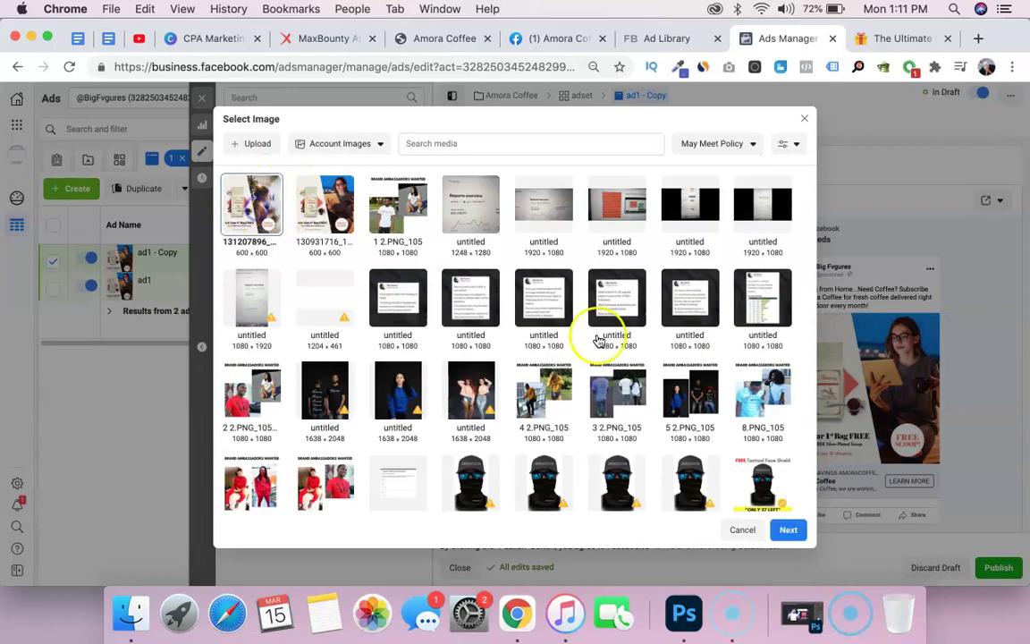
pyautogui.click(785, 531)
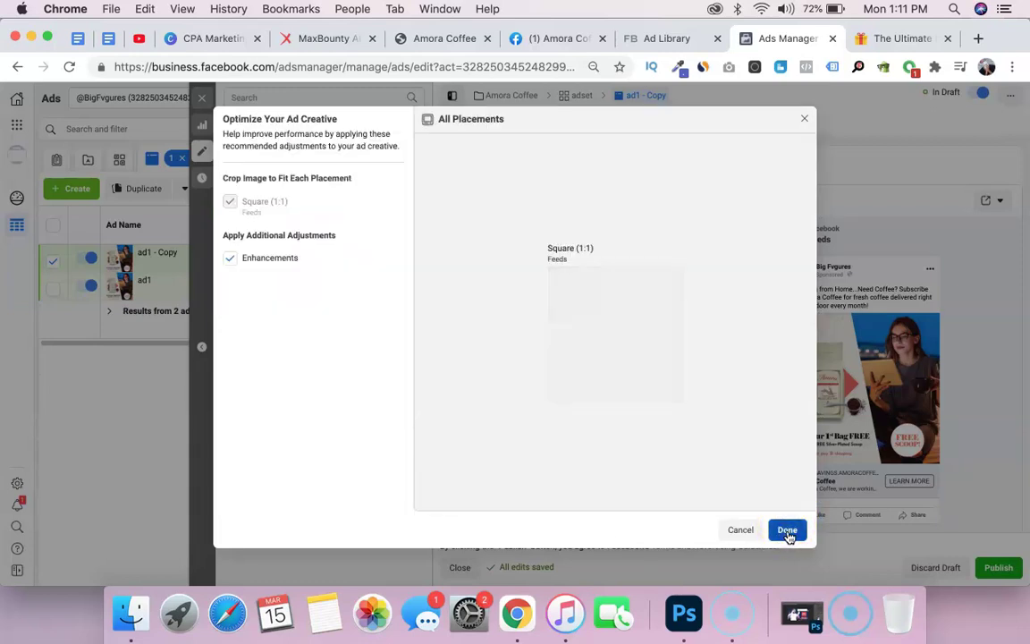
pyautogui.click(786, 532)
# Rename the ad1 copy as ad2.
pyautogui.scroll(5, 555, 286)
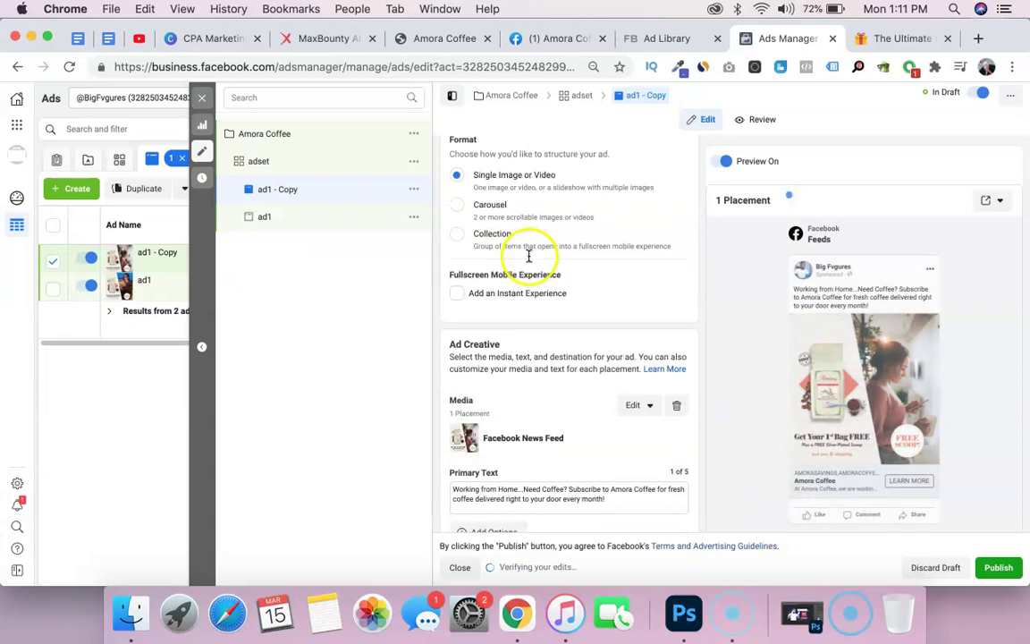
pyautogui.doubleClick(510, 187)
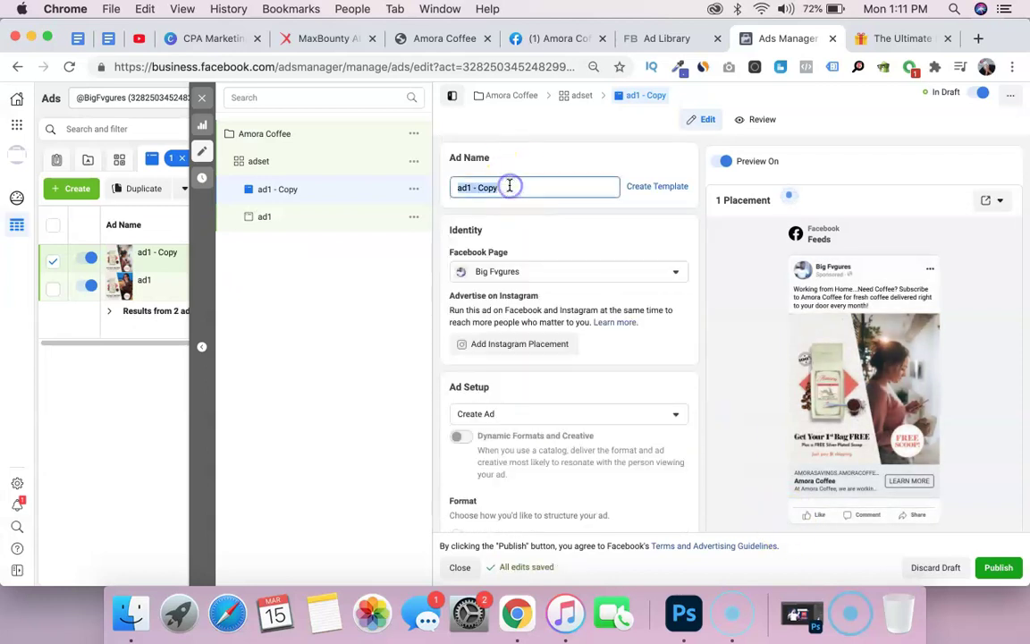
pyautogui.click(555, 226)
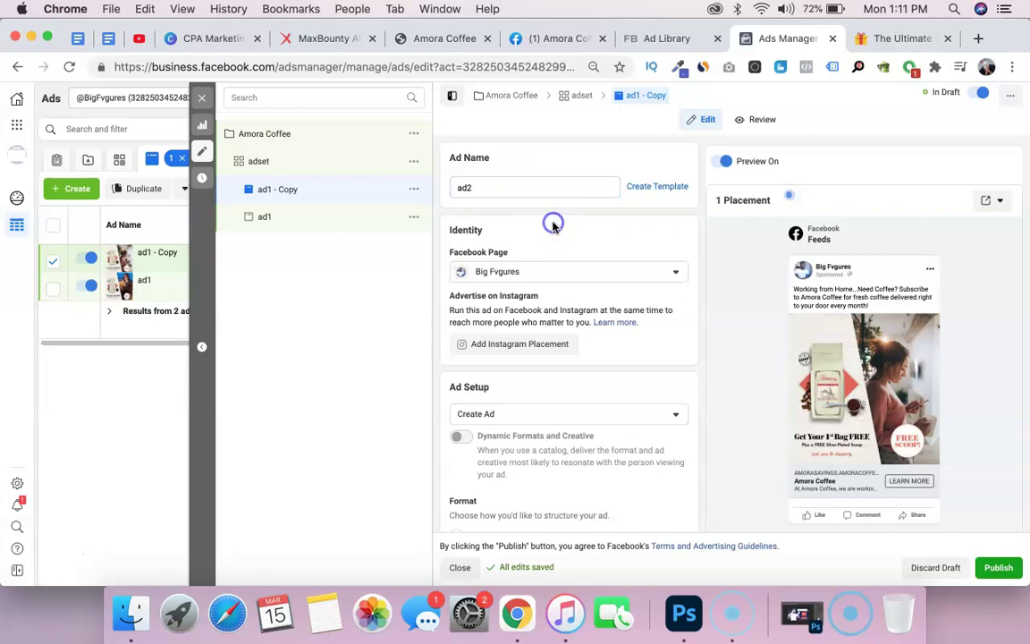
# Duplicate the ad set together with its two ads.
pyautogui.click(275, 169)
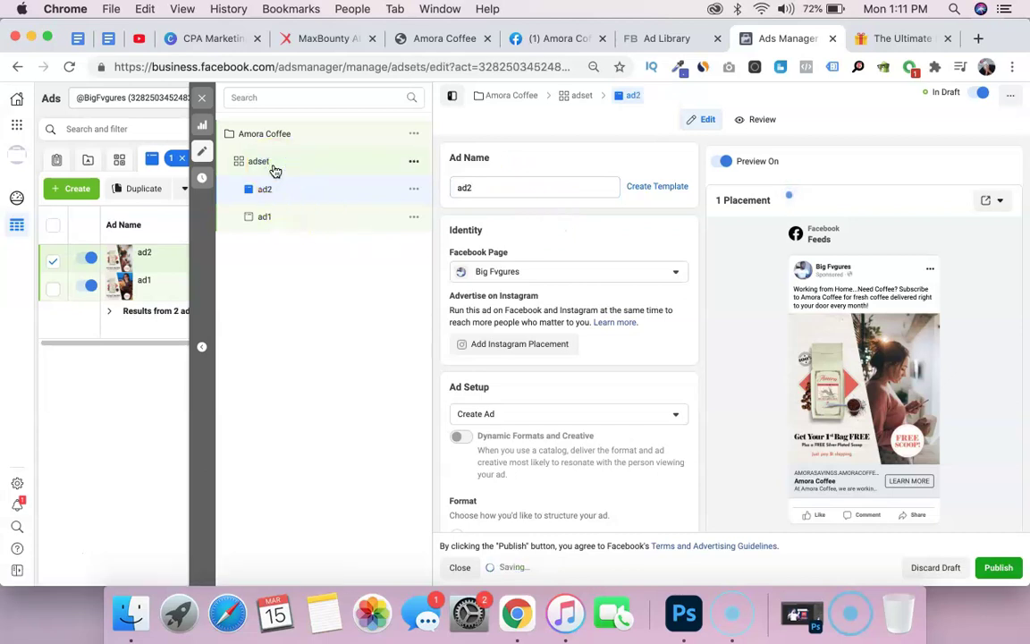
pyautogui.click(581, 230)
pyautogui.press('super+d')
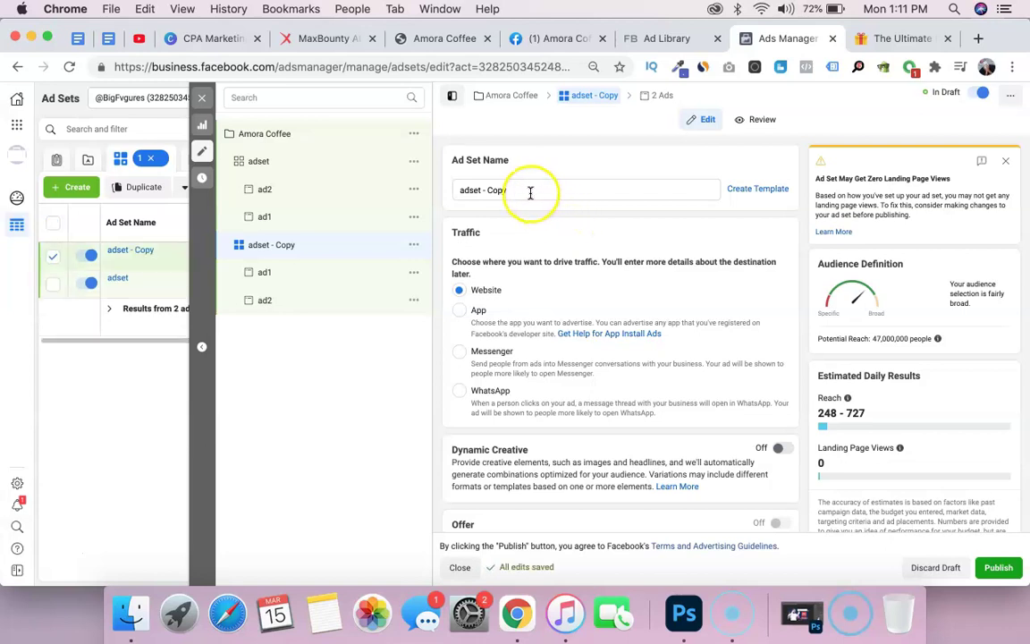
# Rename the original ad set as Coffee.
pyautogui.click(338, 165)
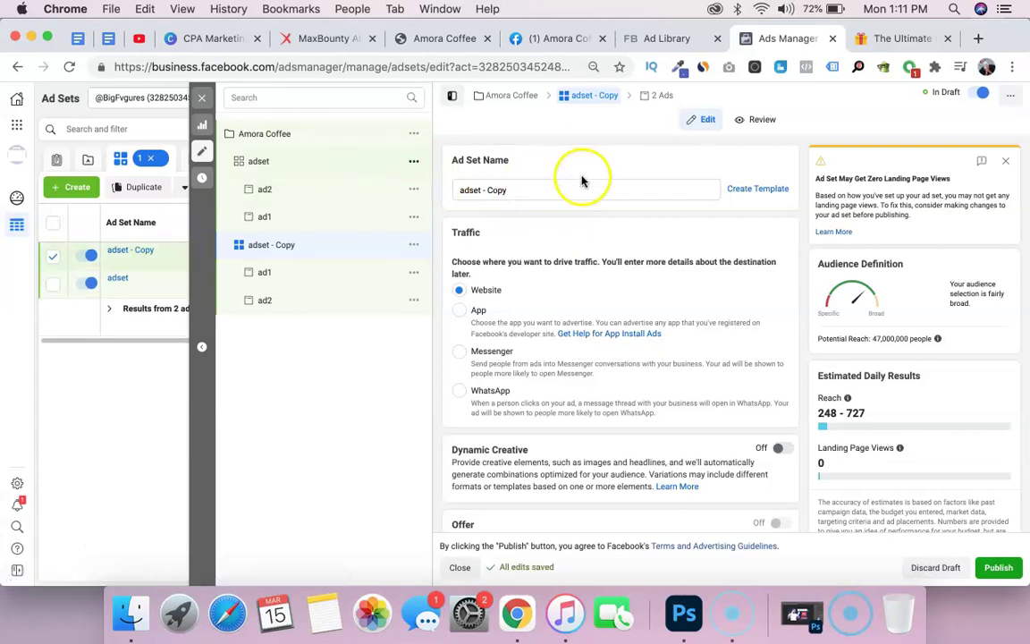
pyautogui.doubleClick(550, 187)
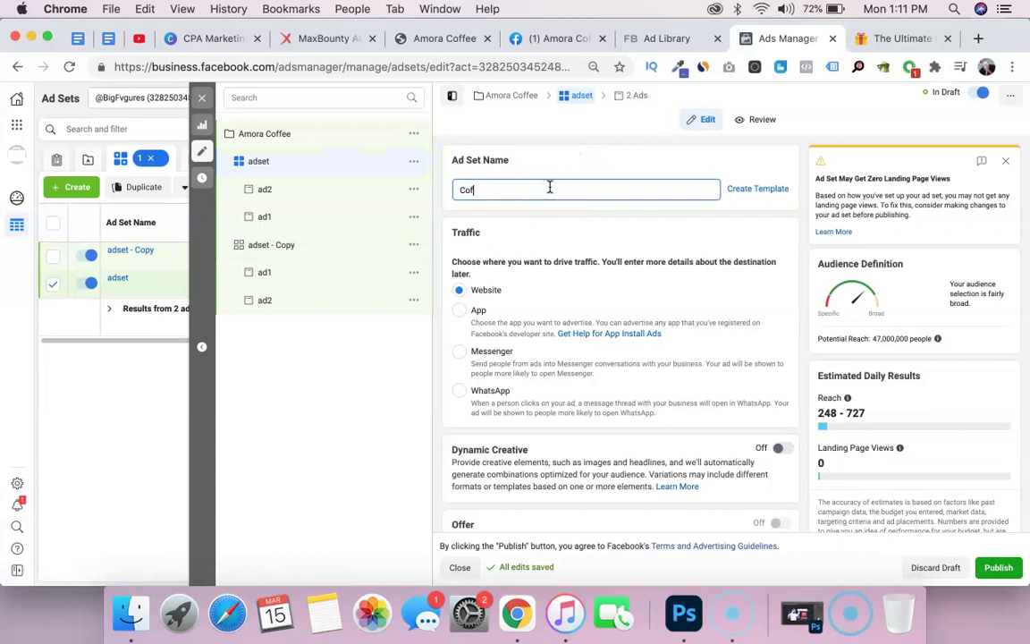
pyautogui.click(339, 244)
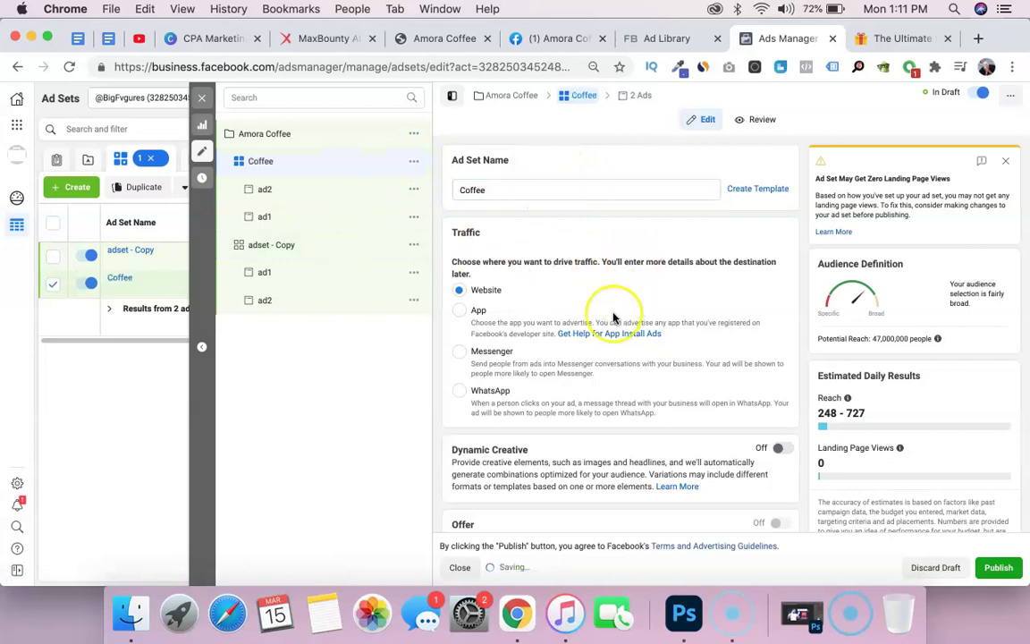
# Replace the Coffee interest with the suggested Starbucks interest in the original ad set's detailed targeting.
pyautogui.scroll(-2, 608, 313)
pyautogui.scroll(-15, 613, 317)
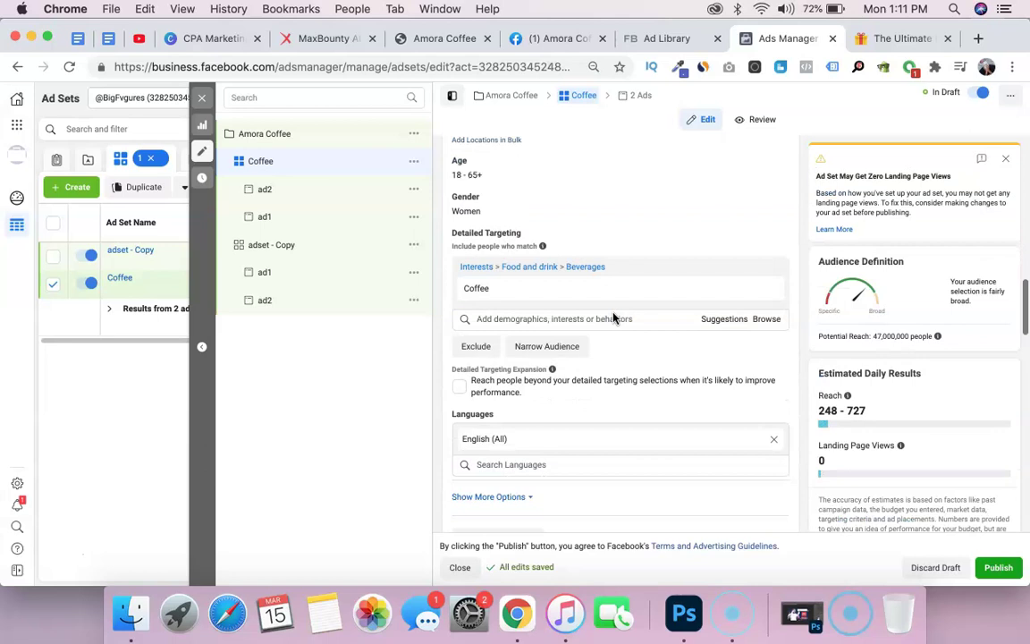
pyautogui.click(723, 272)
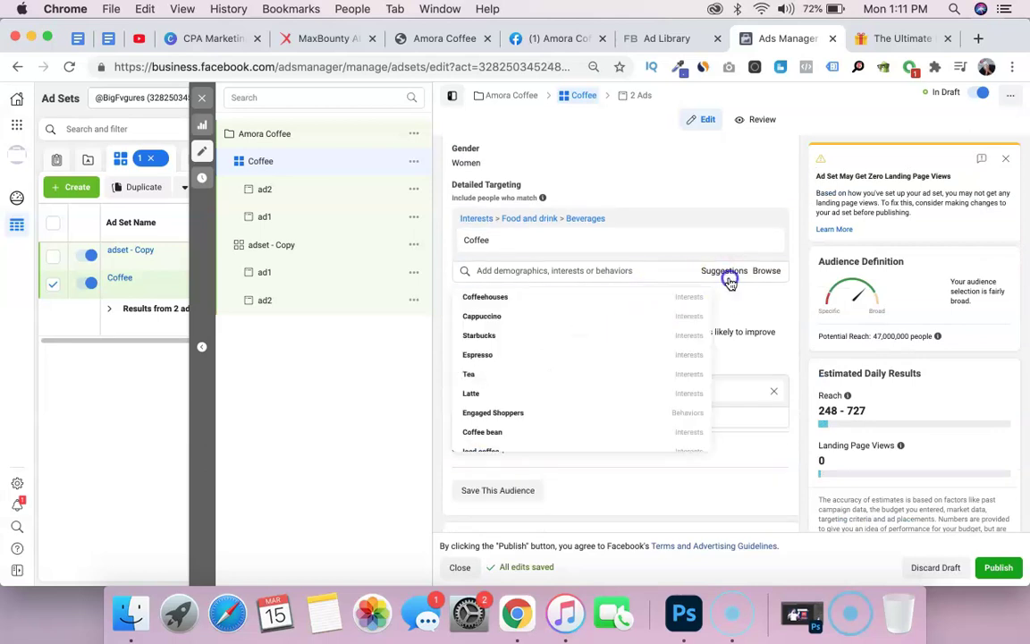
pyautogui.click(539, 338)
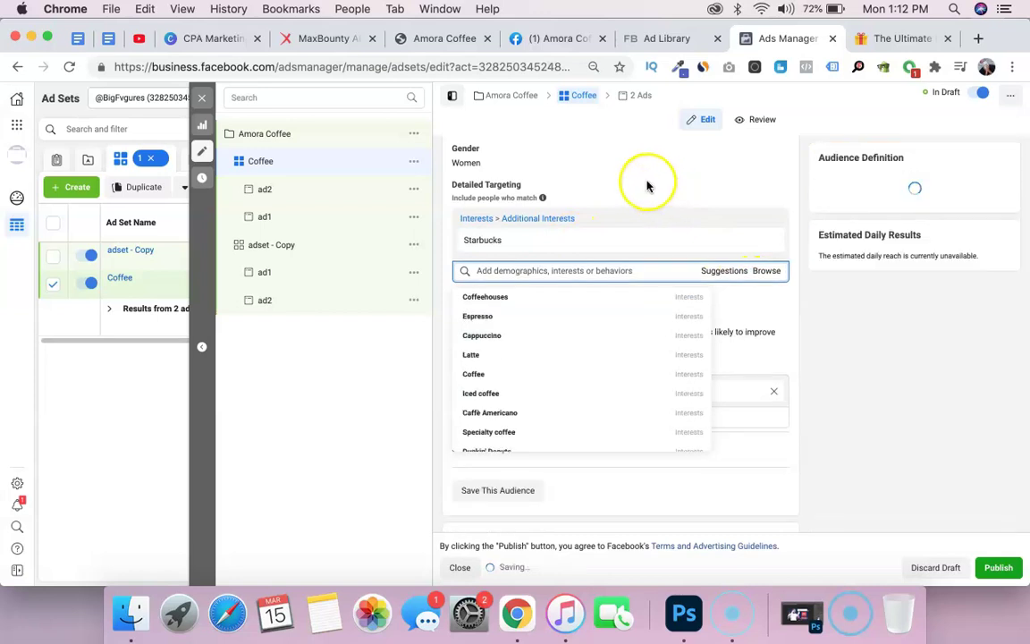
# Rename the ad set targeting the Starbucks interest as Starbucks.
pyautogui.scroll(15, 650, 186)
pyautogui.tripleClick(581, 182)
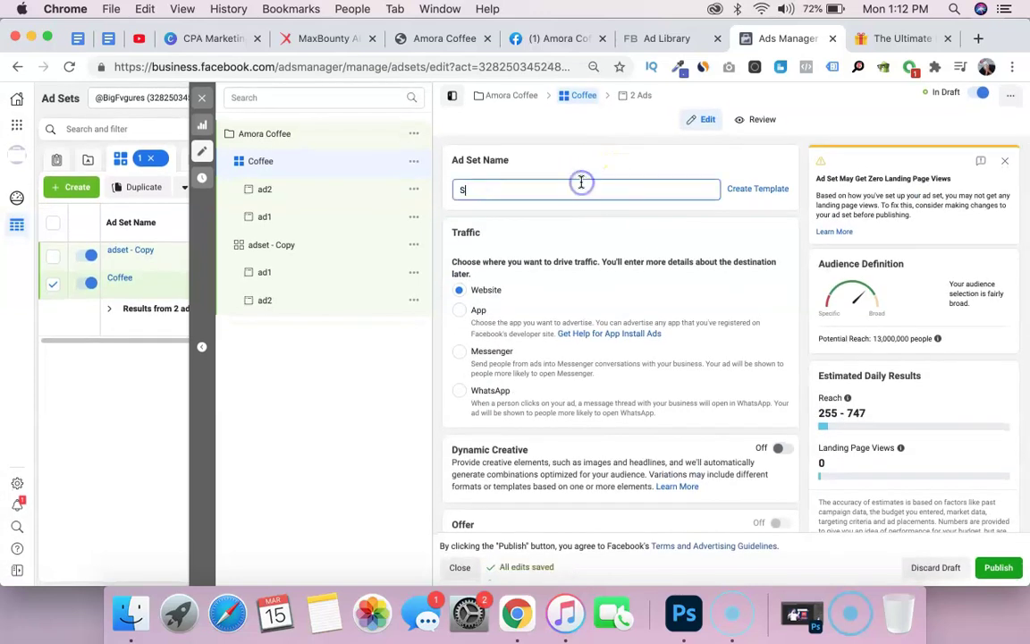
pyautogui.click(594, 164)
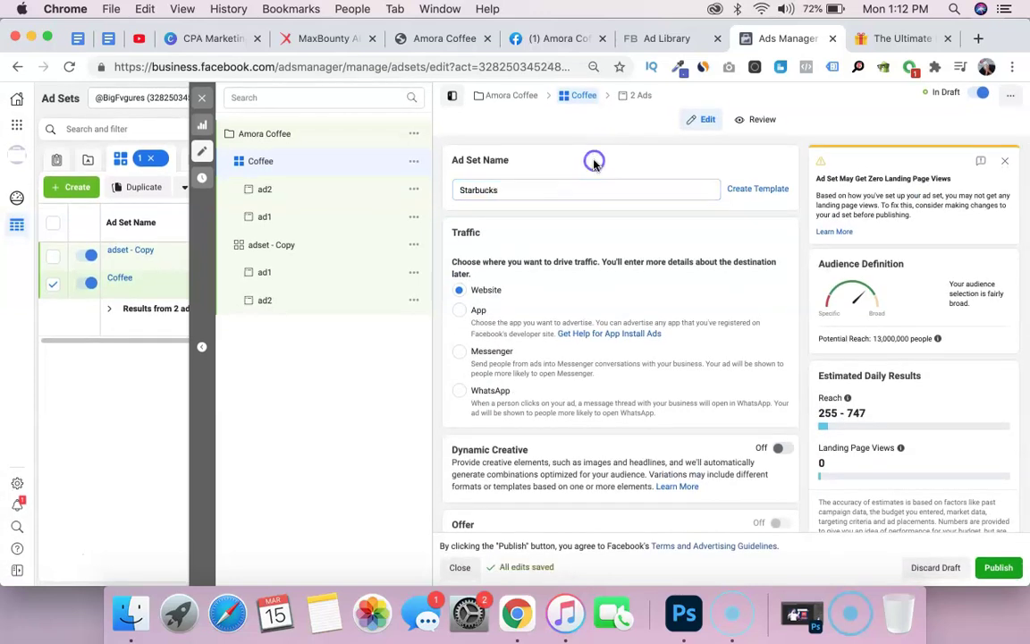
# Duplicate the Starbucks ad set with its ads and rename the earlier "adset - Copy" ad set as Coffee.
pyautogui.press('super+d')
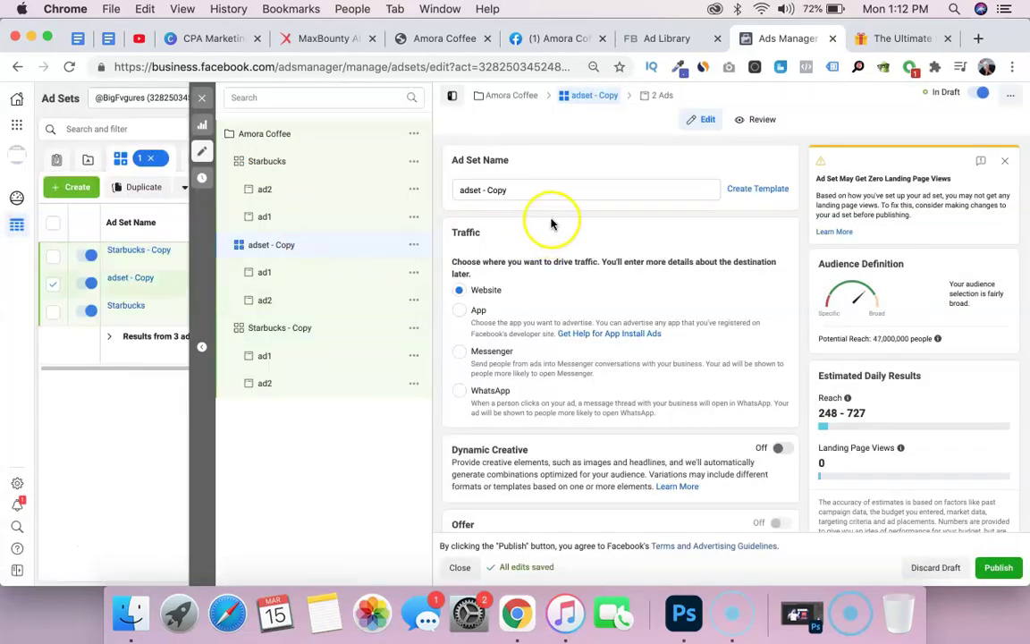
pyautogui.tripleClick(538, 190)
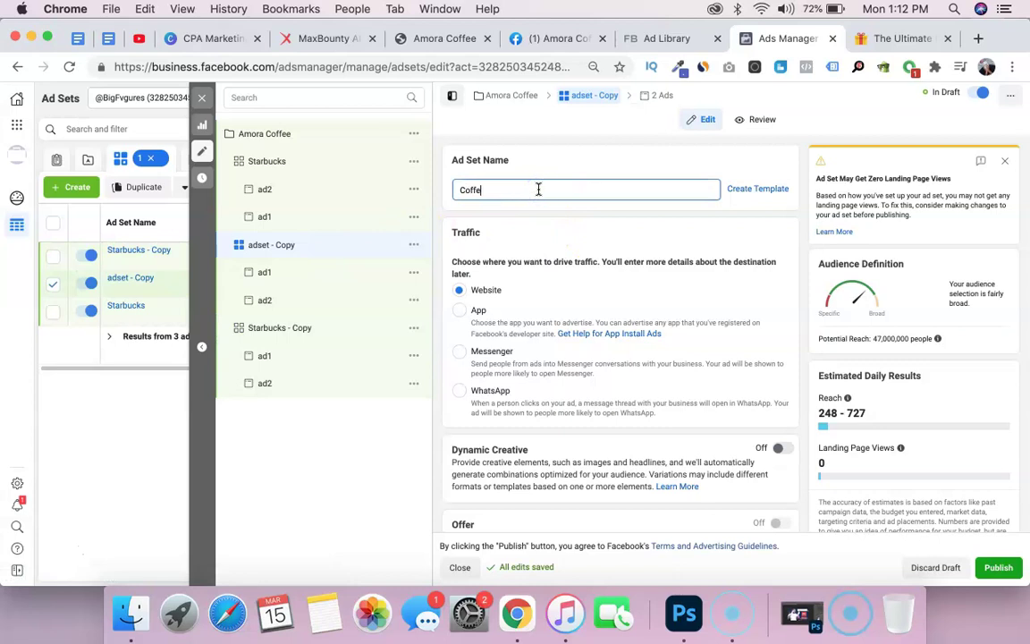
pyautogui.click(334, 327)
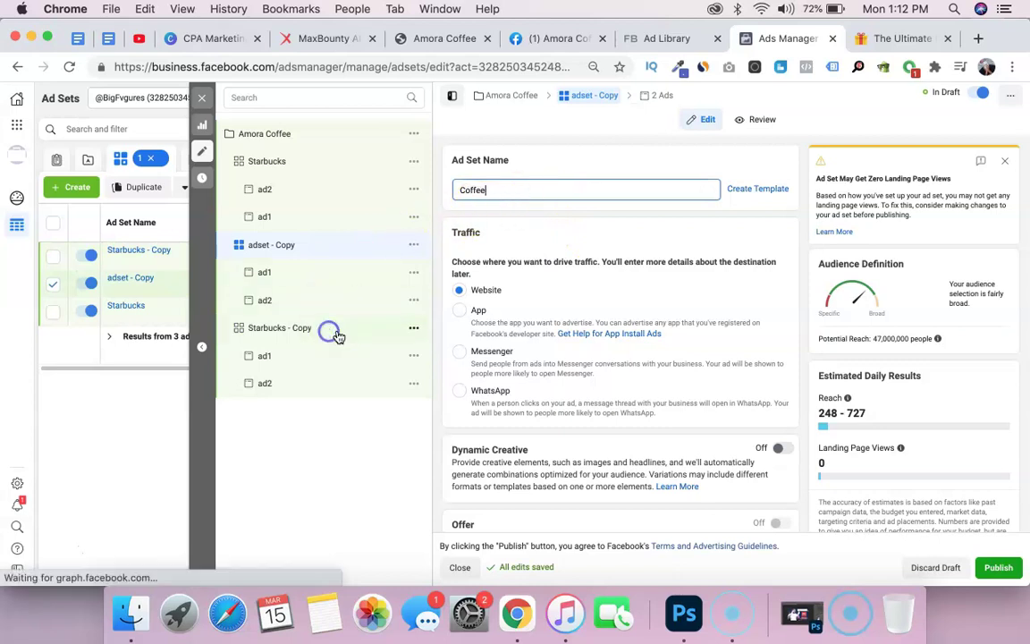
# Replace the Starbucks interest with the suggested Espresso interest in the detailed targeting of the Starbucks copy.
pyautogui.scroll(-10, 617, 367)
pyautogui.scroll(9, 617, 367)
pyautogui.scroll(2, 617, 367)
pyautogui.click(718, 333)
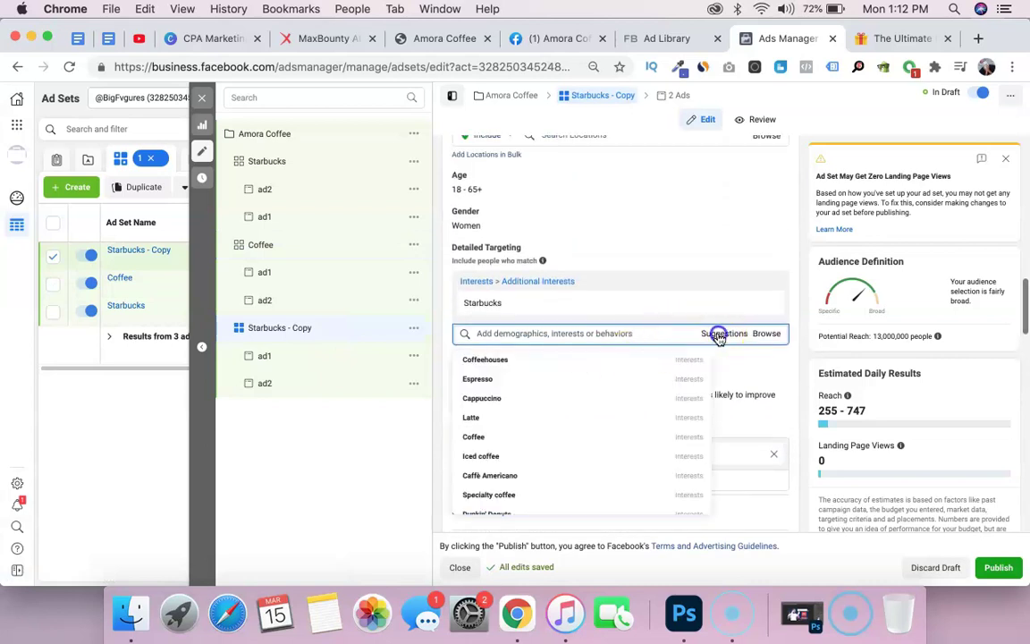
pyautogui.click(572, 379)
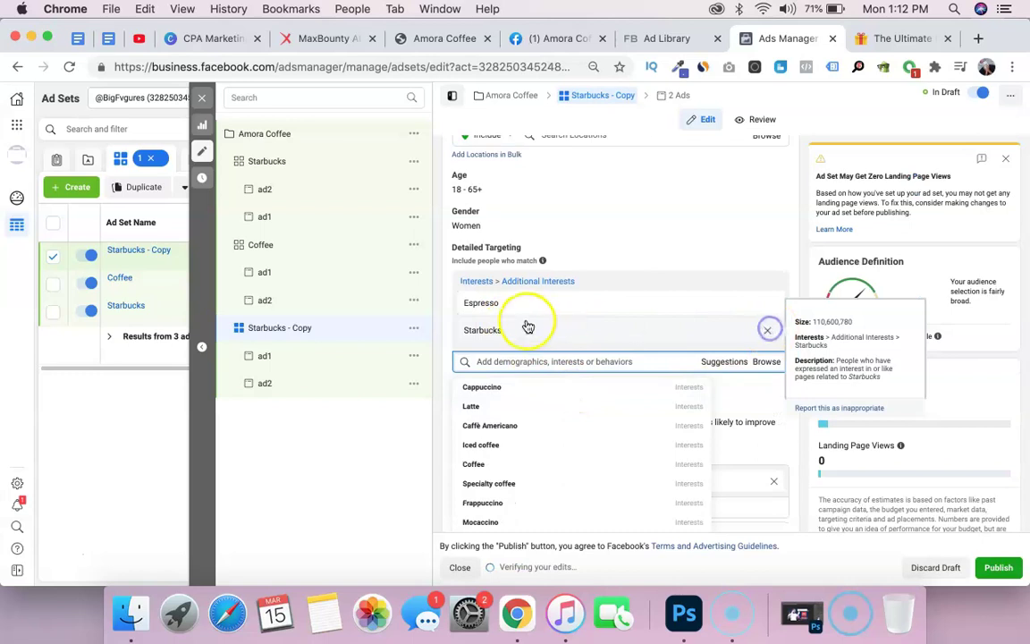
# Copy the Espresso interest's name and use it to rename the "Starbucks - Copy" ad set as Espresso.
pyautogui.doubleClick(479, 303)
pyautogui.press('cmd+c')
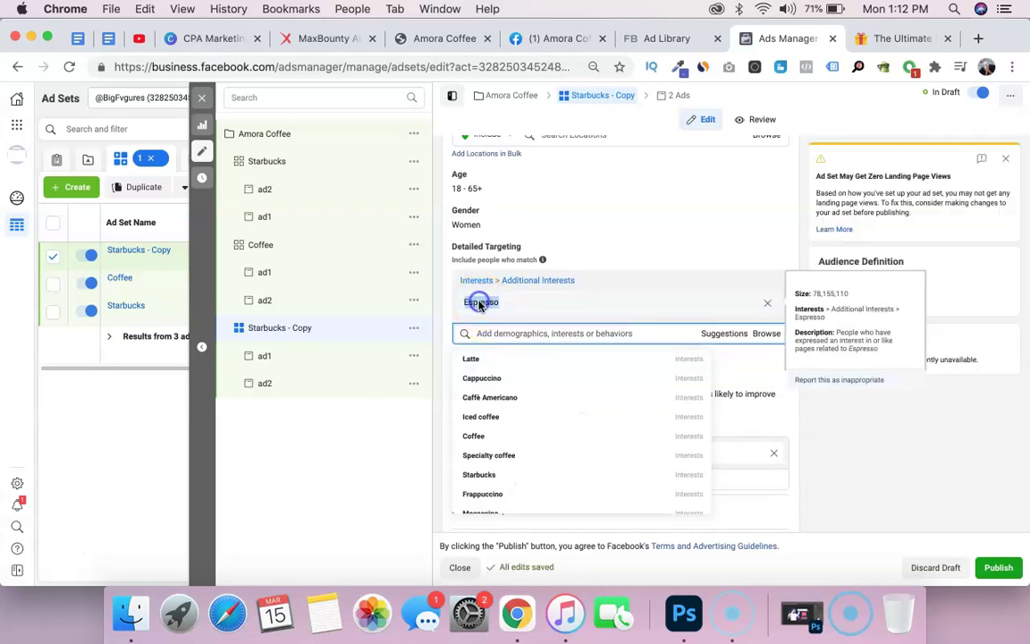
pyautogui.scroll(10, 644, 234)
pyautogui.tripleClick(545, 195)
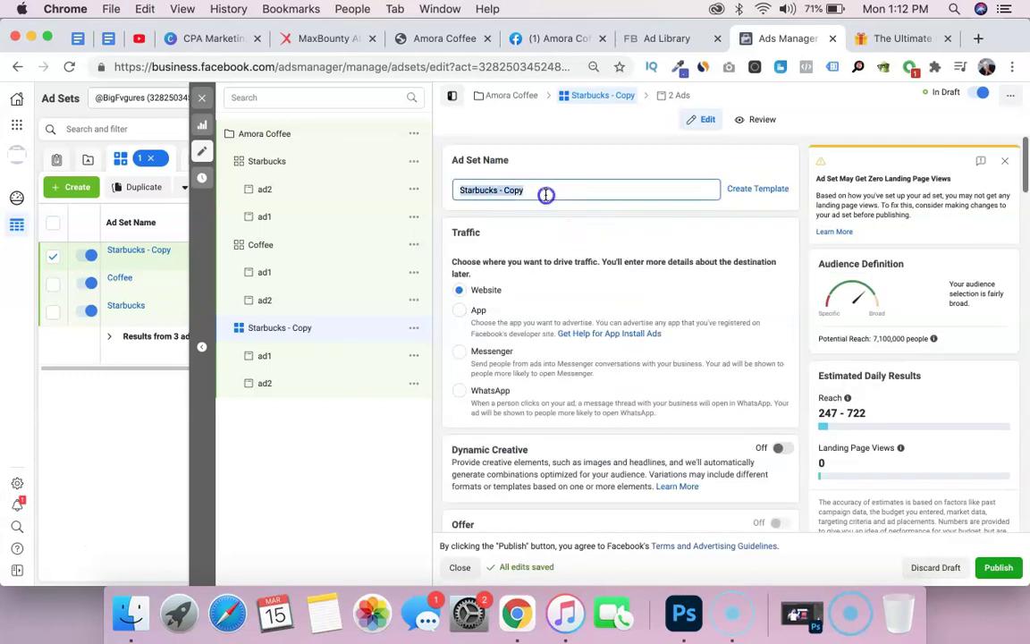
pyautogui.press('cmd+v')
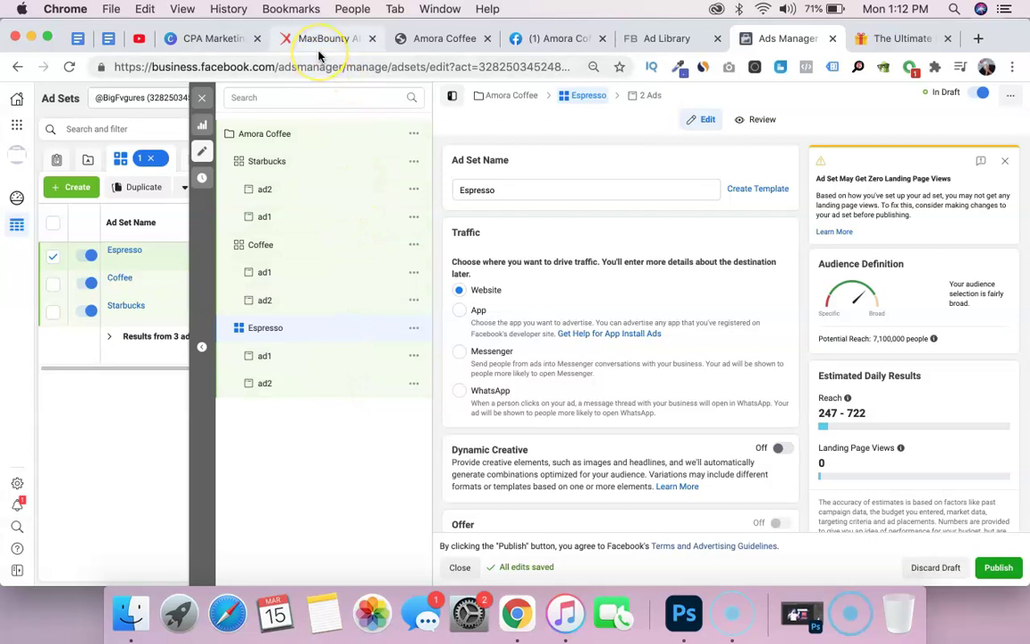
# Switch to the CPA Marketing presentation in Canva to read the Testing Strategy page.
pyautogui.click(241, 39)
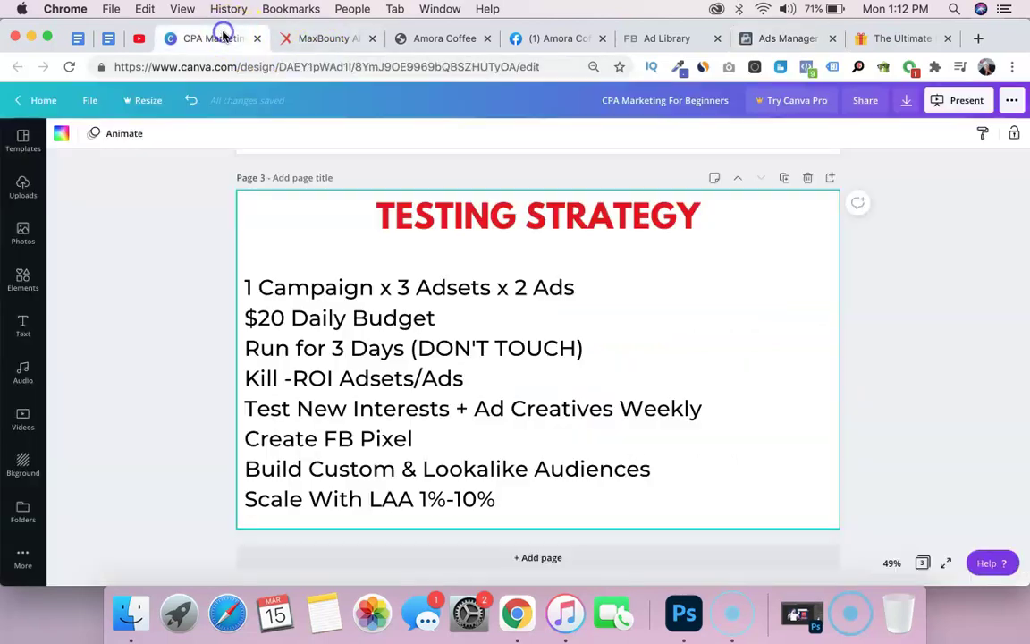